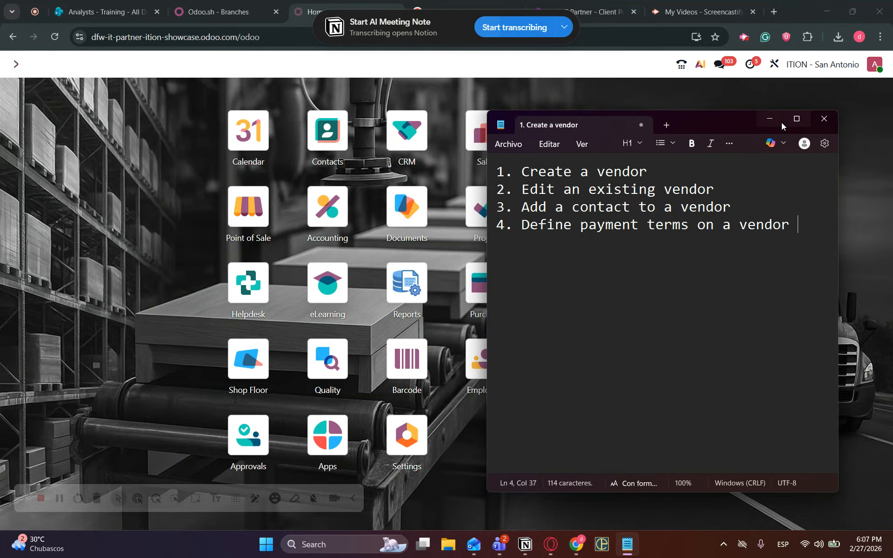
Hide Notepad and open the Purchase app's Requests for Quotation list via a 'purch' search.
{"action": "left_click", "coordinate": [775, 120]}
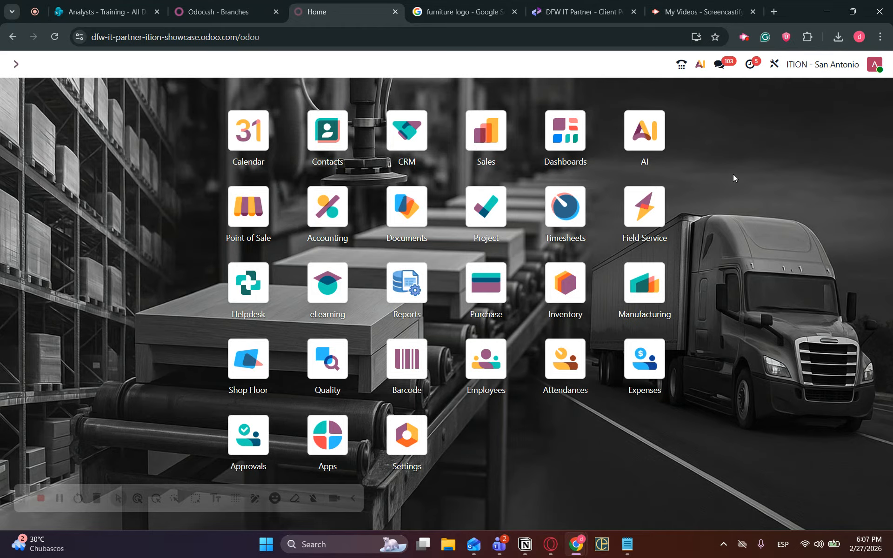
{"action": "type", "text": "purch"}
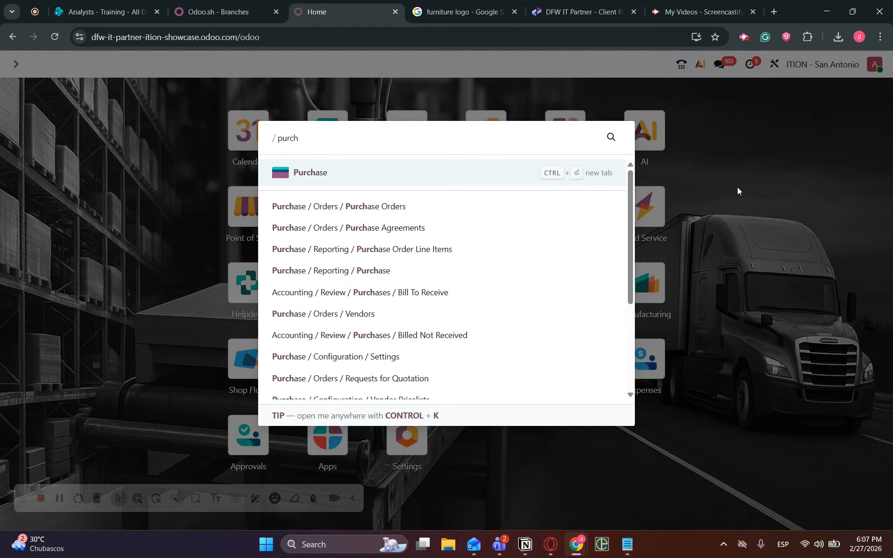
{"action": "key", "text": "Return"}
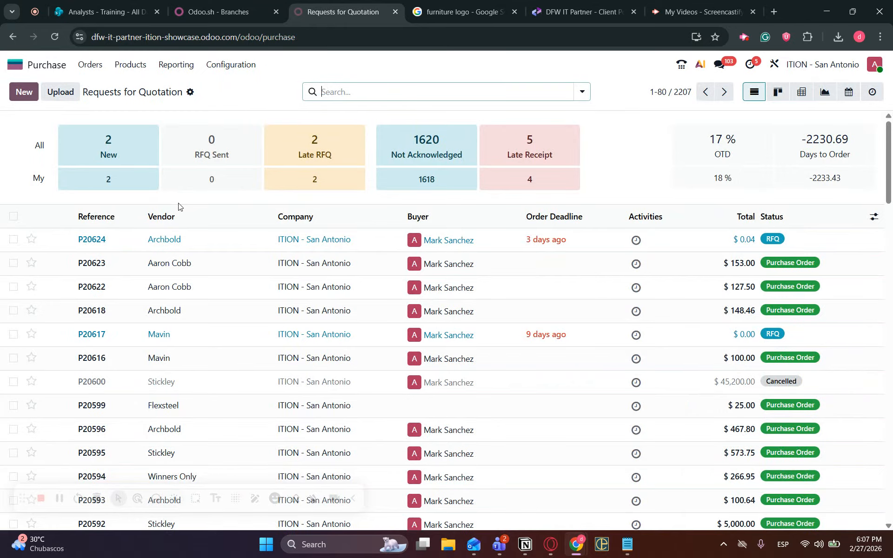
Go to the Purchase Vendors list and start a blank new vendor.
{"action": "left_click", "coordinate": [91, 66]}
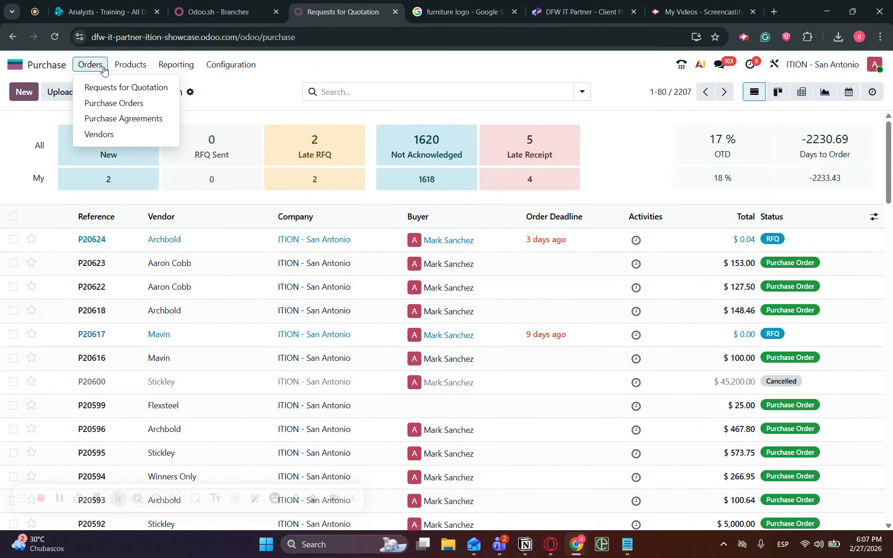
{"action": "left_click", "coordinate": [113, 137]}
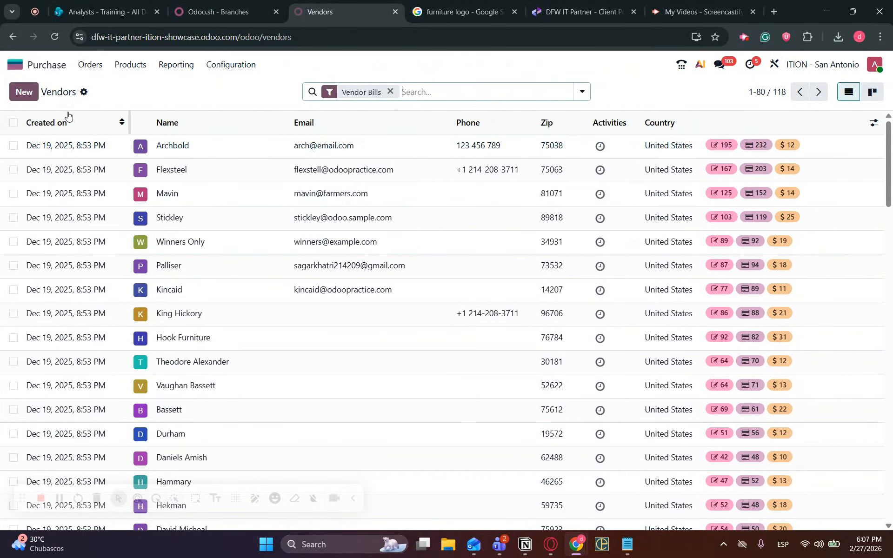
{"action": "left_click", "coordinate": [26, 98]}
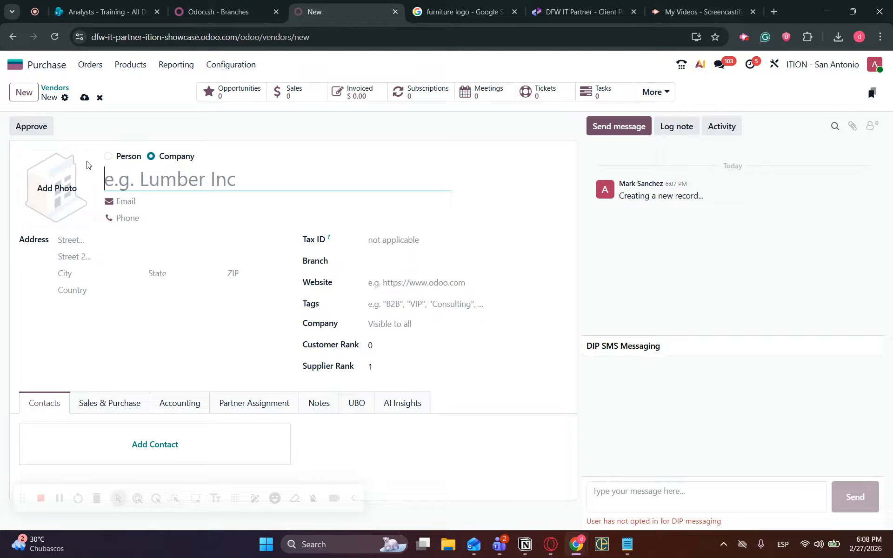
Name the new vendor 'Furniture Company', correcting the typos.
{"action": "type", "text": "C"}
{"action": "key", "text": "BackSpace"}
{"action": "type", "text": "Furniture Compant"}
{"action": "key", "text": "BackSpace"}
{"action": "type", "text": "y"}
{"action": "left_click", "coordinate": [338, 146]}
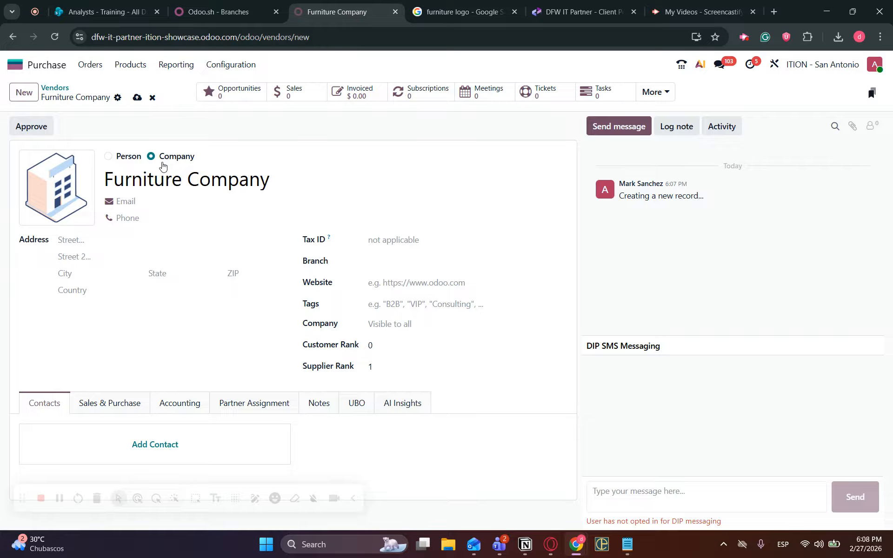
Fill in the vendor's company e-mail address and phone number.
{"action": "left_click", "coordinate": [149, 204]}
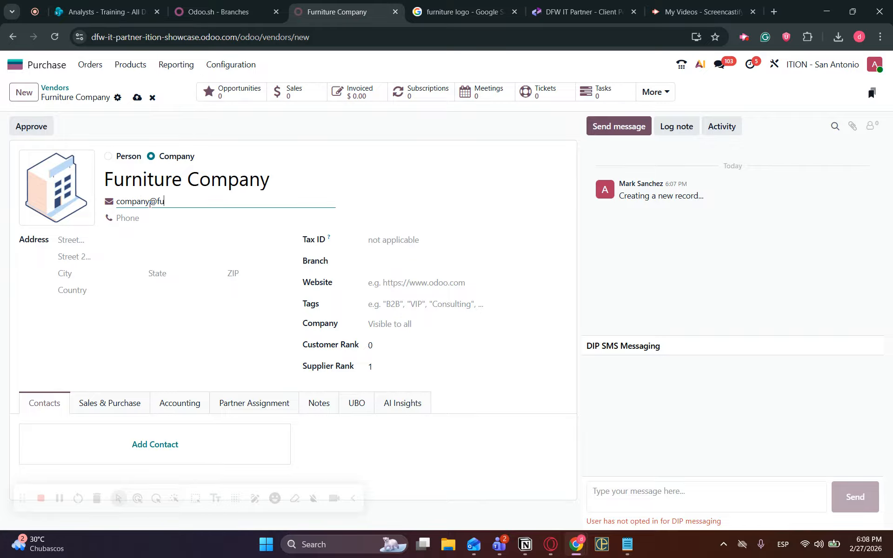
{"action": "left_click", "coordinate": [151, 218]}
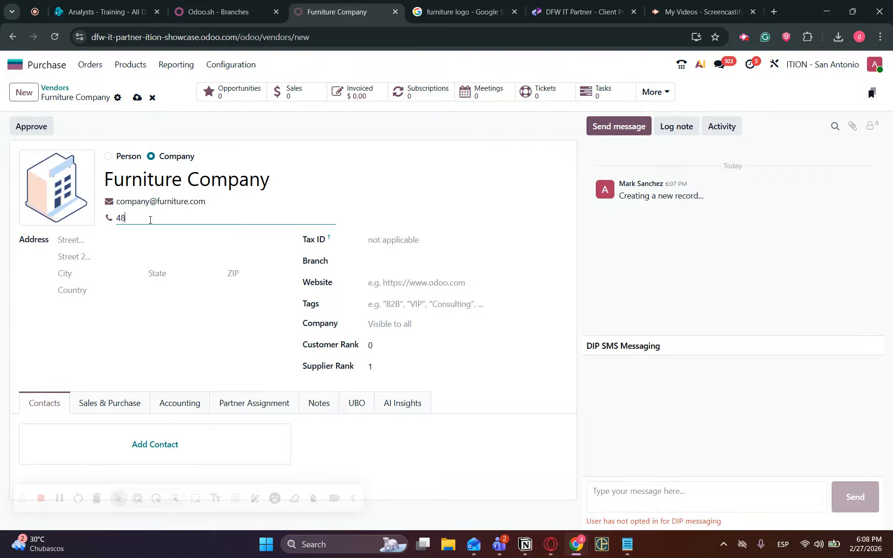
{"action": "left_click", "coordinate": [102, 241]}
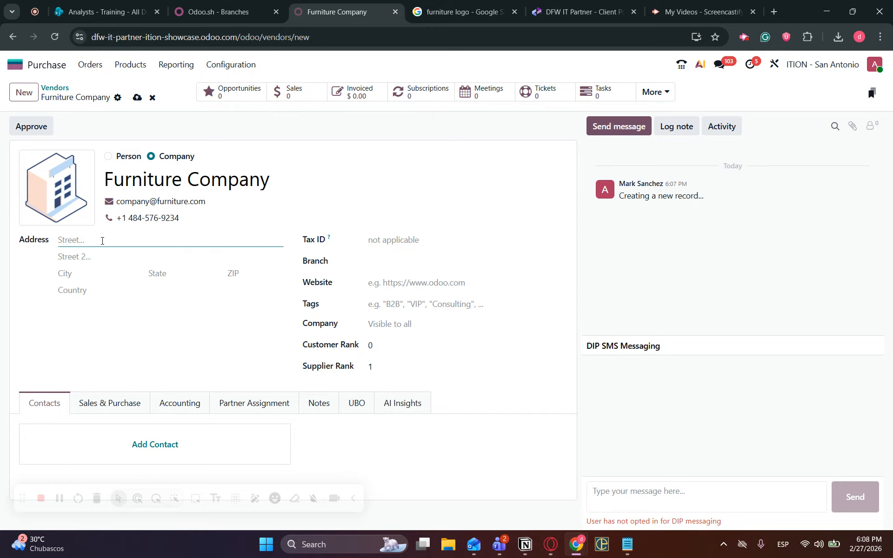
Enter the vendor's street address, city Chardon and state Ohio.
{"action": "left_click", "coordinate": [112, 276]}
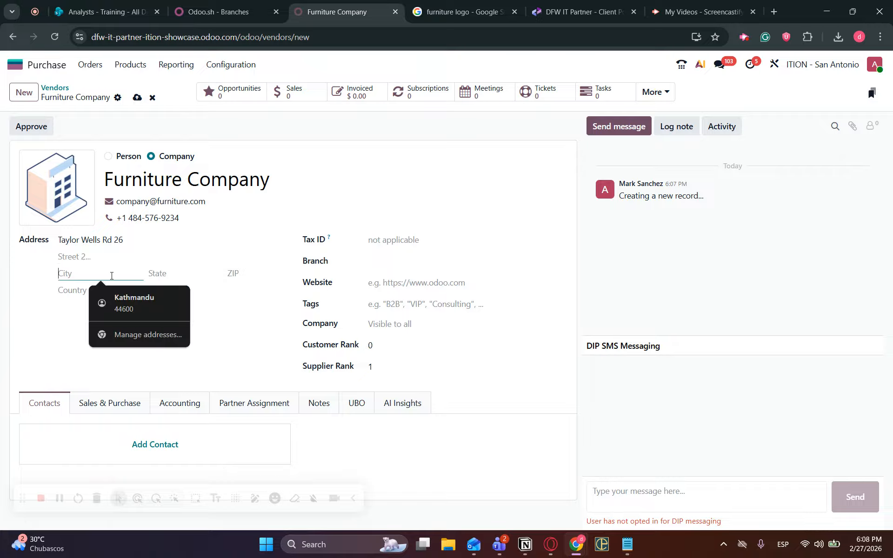
{"action": "type", "text": "Chardon"}
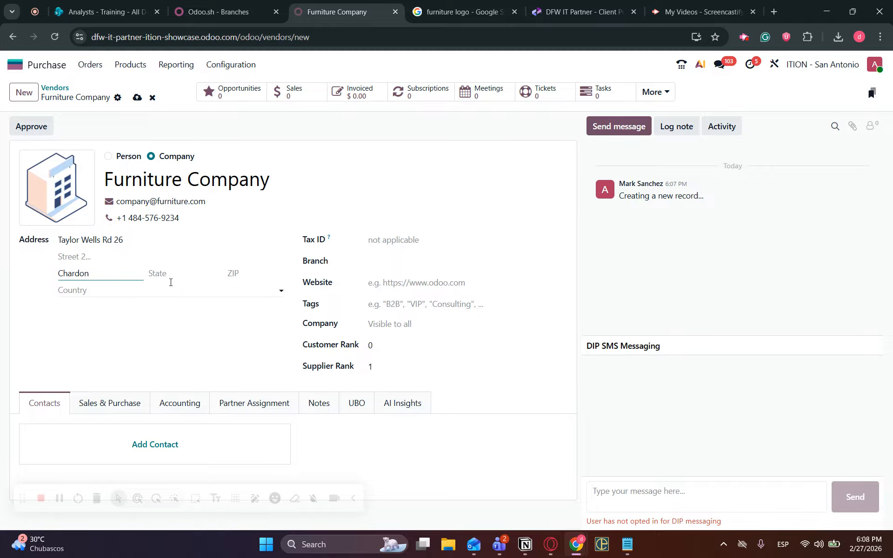
{"action": "left_click", "coordinate": [176, 273]}
{"action": "type", "text": "ohio"}
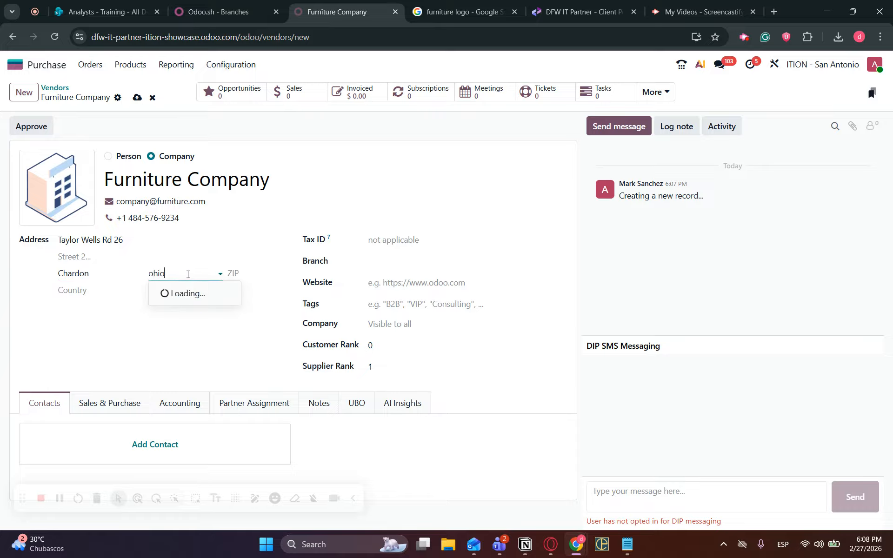
{"action": "left_click", "coordinate": [208, 298]}
Add the ZIP code and keep United States as the country.
{"action": "left_click", "coordinate": [173, 293]}
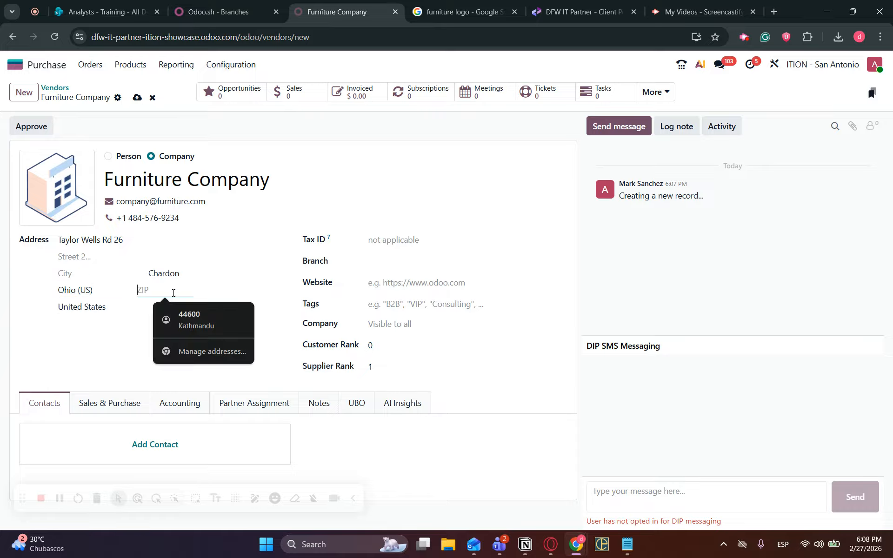
{"action": "type", "text": "422020"}
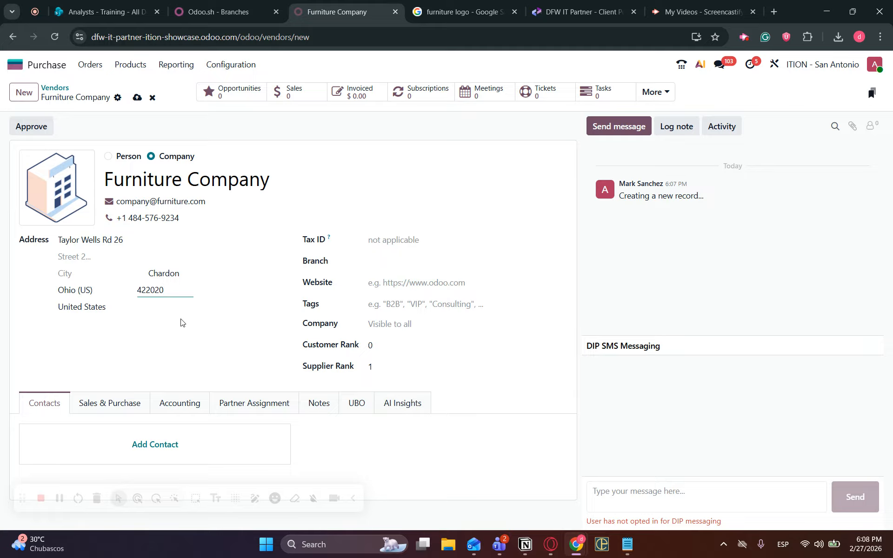
{"action": "left_click", "coordinate": [152, 305]}
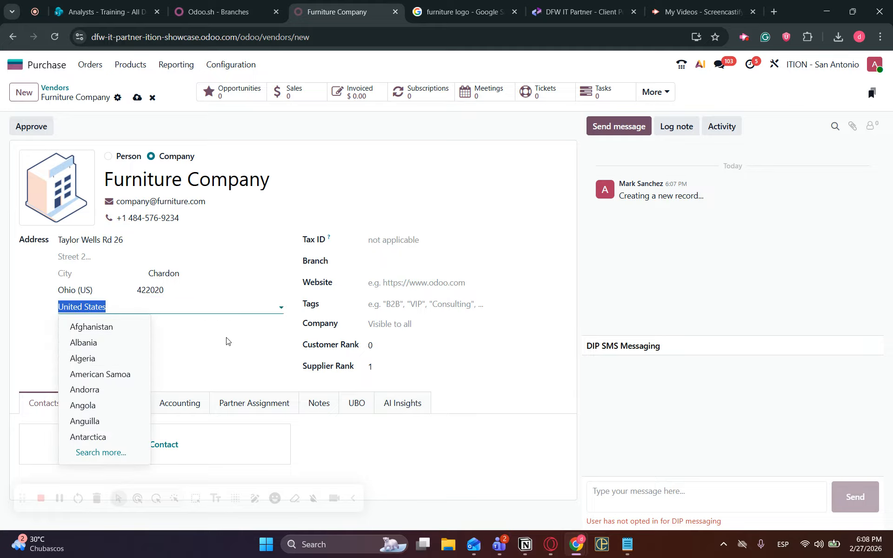
{"action": "left_click", "coordinate": [255, 361]}
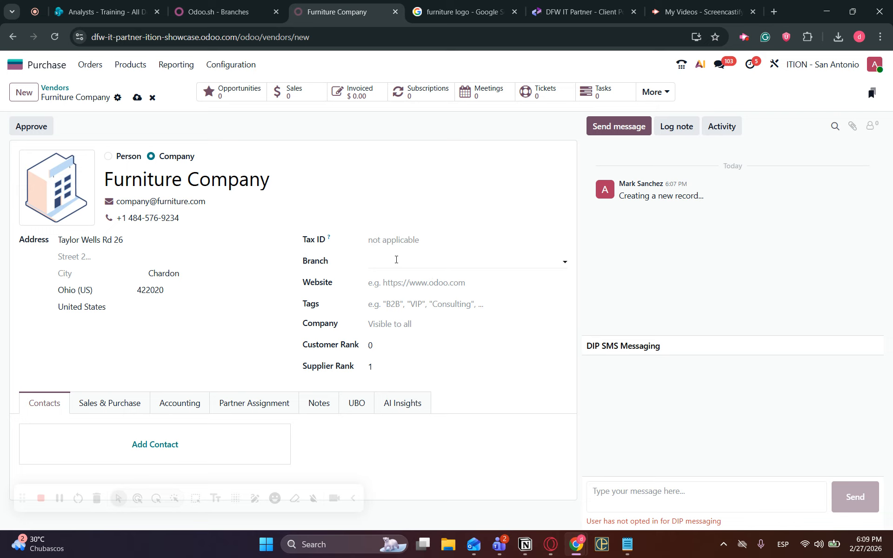
{"action": "left_click", "coordinate": [395, 285]}
{"action": "type", "text": "www"}
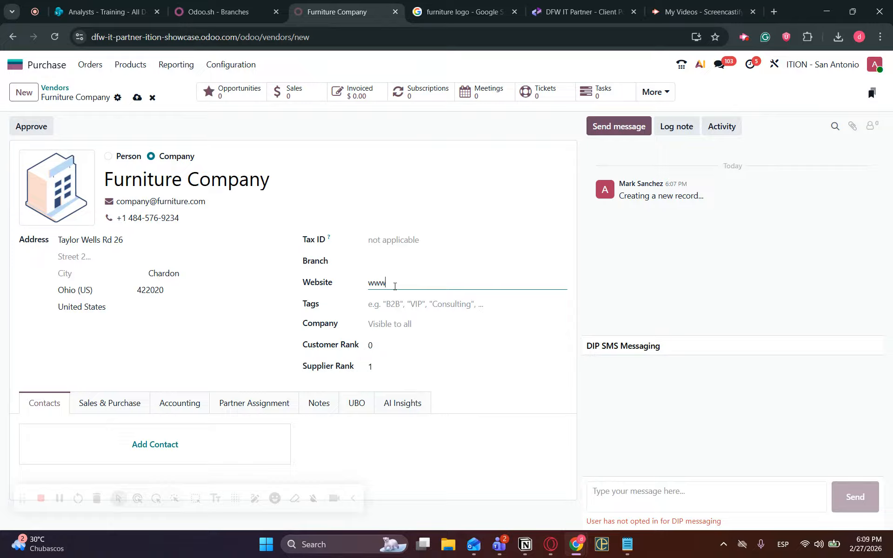
{"action": "type", "text": ".companyfurniture.com"}
{"action": "left_click", "coordinate": [410, 303]}
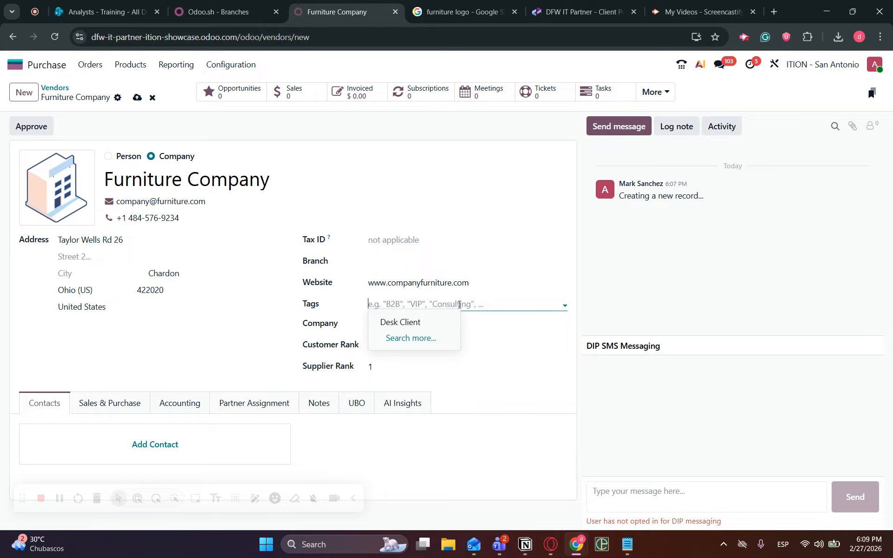
{"action": "left_click", "coordinate": [411, 321]}
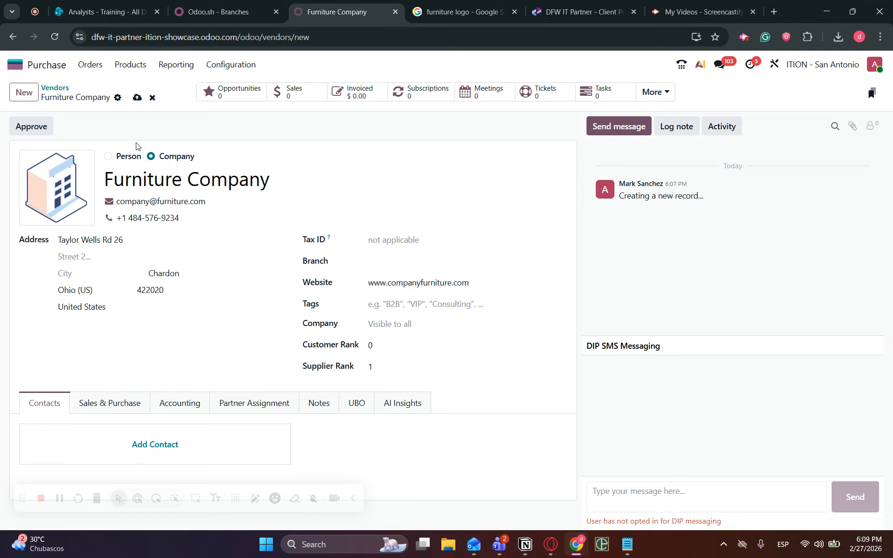
{"action": "left_click", "coordinate": [413, 326]}
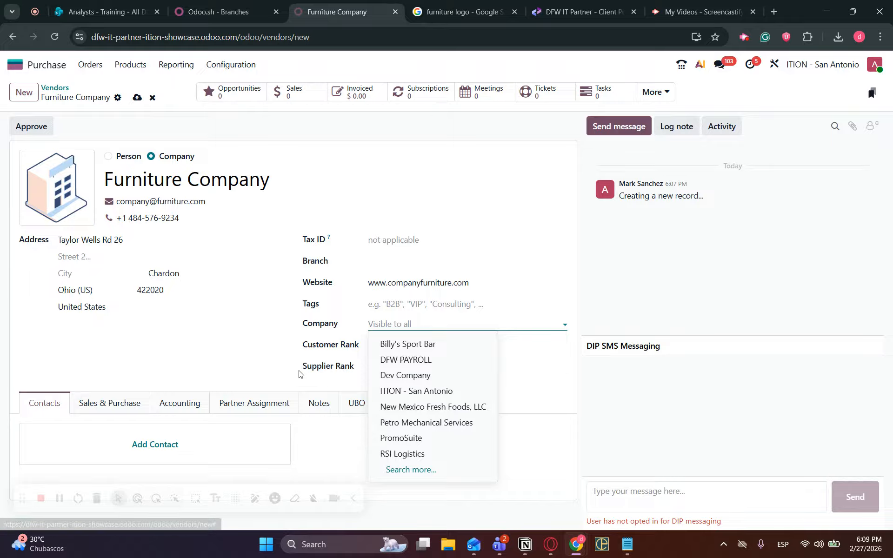
{"action": "left_click", "coordinate": [258, 356]}
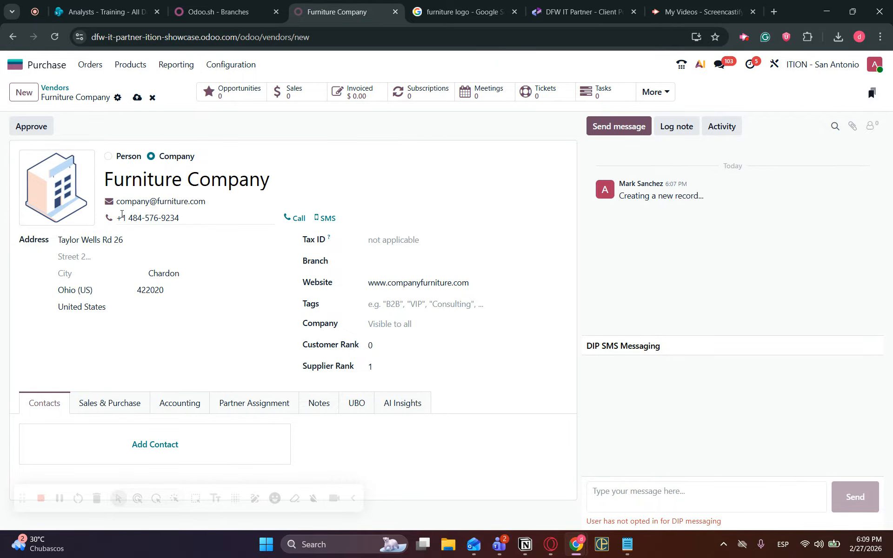
Set the furniture logo as the vendor photo, save, and bring Notepad forward.
{"action": "left_click", "coordinate": [66, 188]}
{"action": "left_click", "coordinate": [174, 106]}
{"action": "left_click", "coordinate": [602, 397]}
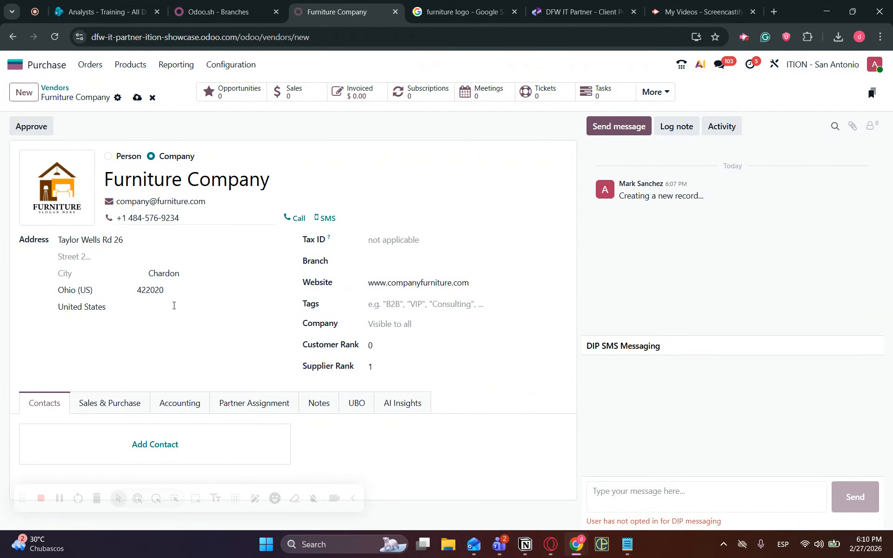
{"action": "left_click", "coordinate": [137, 98]}
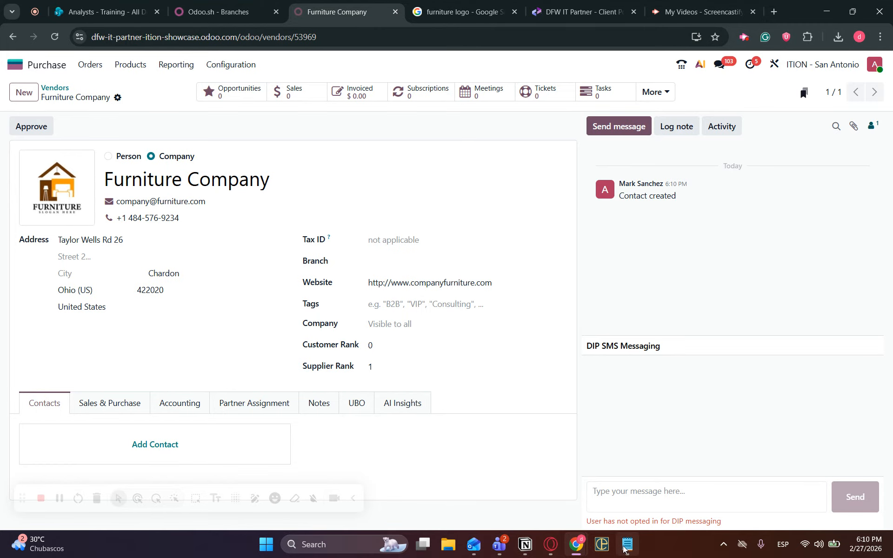
{"action": "left_click", "coordinate": [567, 435]}
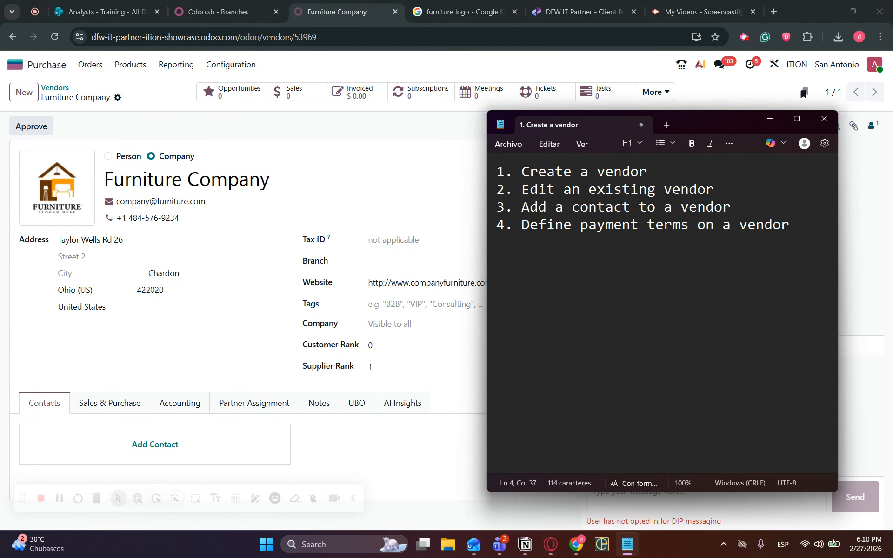
Mark the edit task in Notes, then filter Purchase vendors by 'furn' and open Furniture Company.
{"action": "left_click_drag", "start_coordinate": [722, 189], "coordinate": [533, 193]}
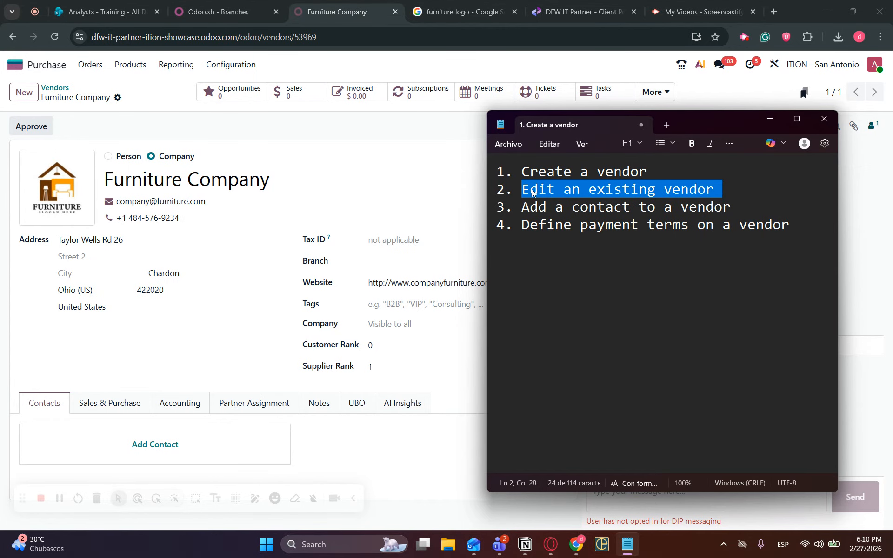
{"action": "left_click", "coordinate": [770, 120]}
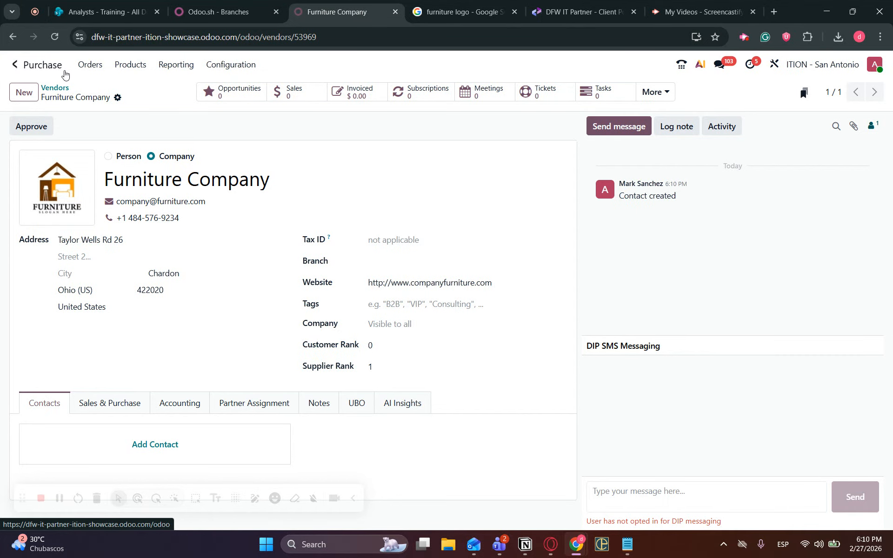
{"action": "left_click", "coordinate": [57, 89]}
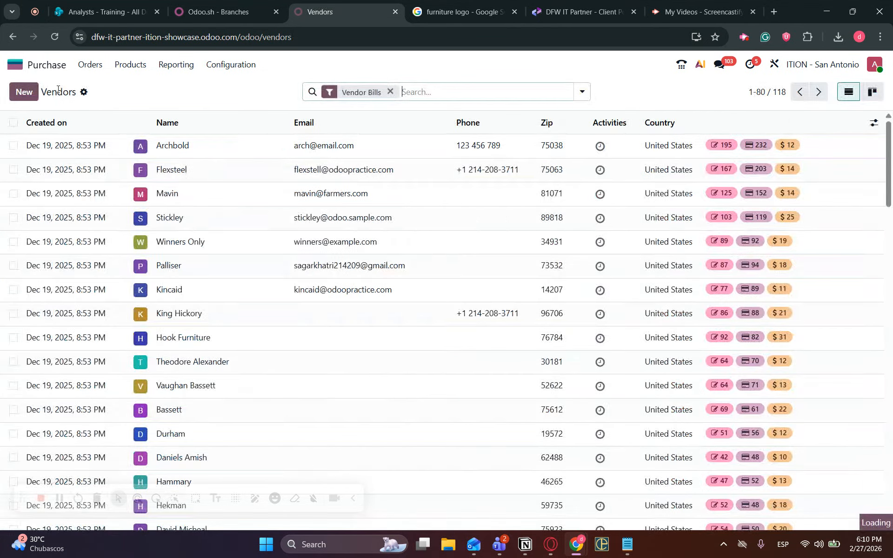
{"action": "left_click", "coordinate": [19, 64]}
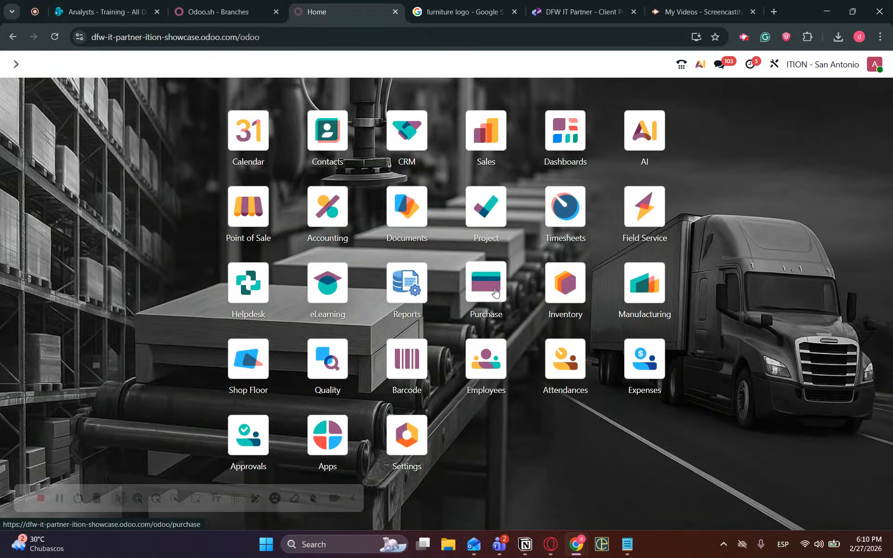
{"action": "left_click", "coordinate": [495, 294]}
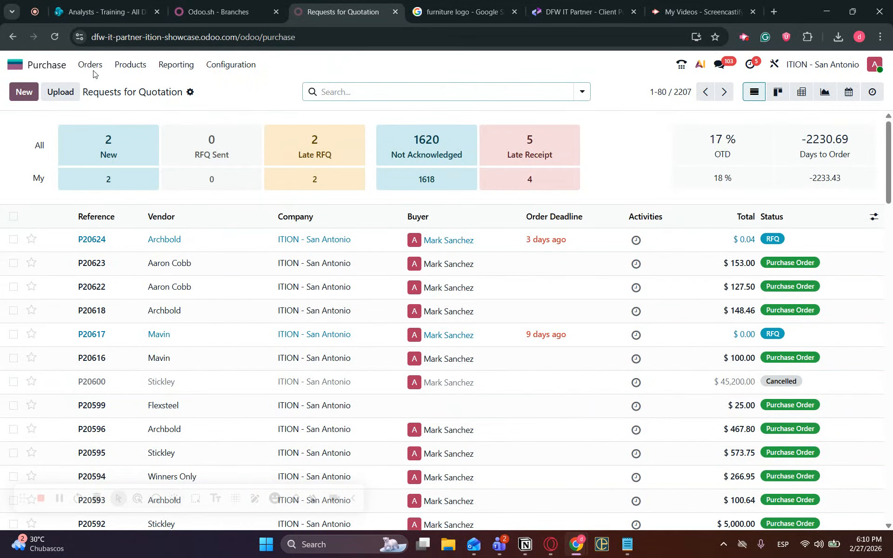
{"action": "left_click", "coordinate": [93, 70]}
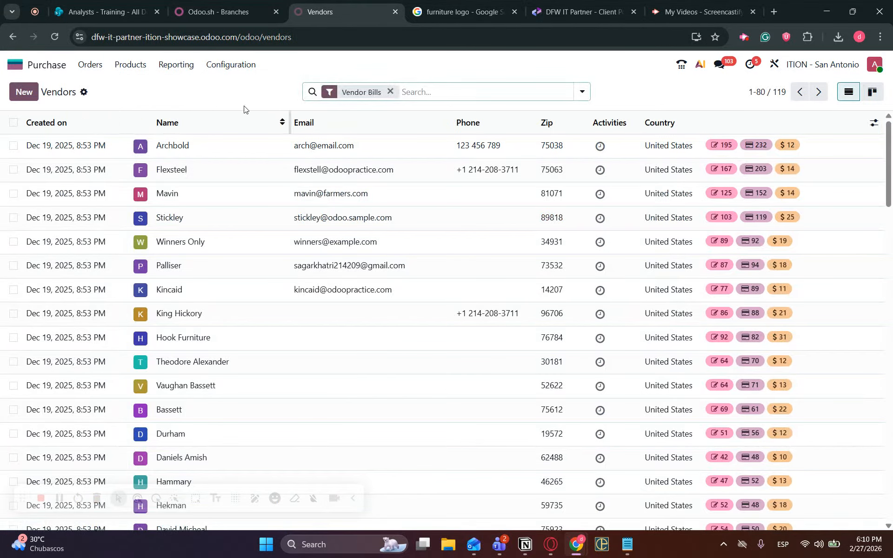
{"action": "left_click", "coordinate": [415, 94]}
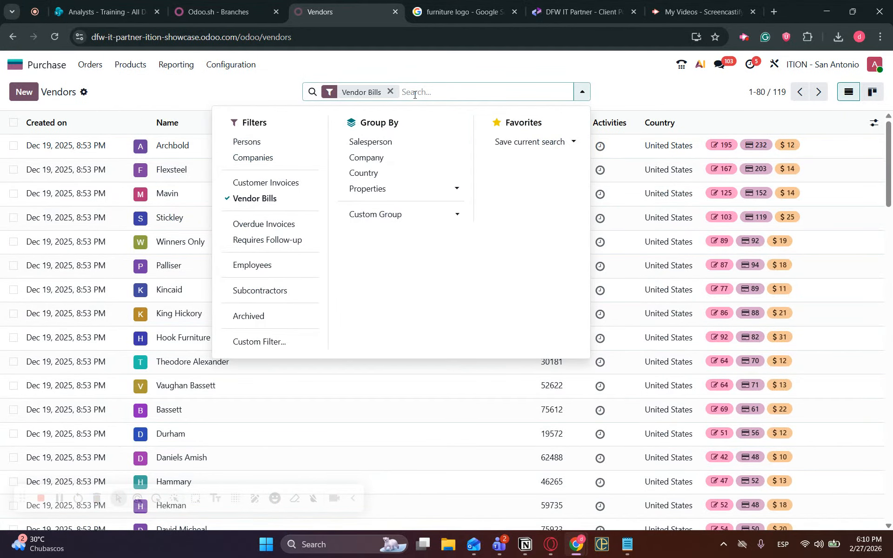
{"action": "type", "text": "furn"}
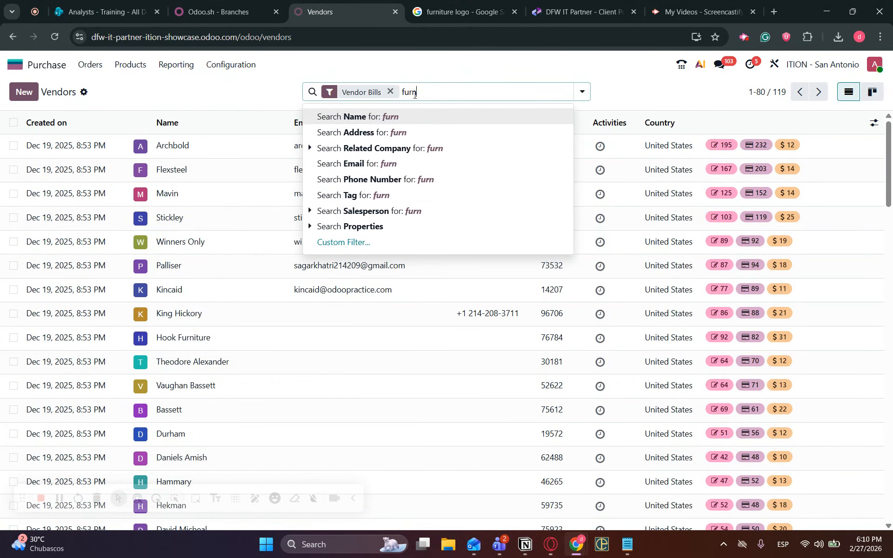
{"action": "key", "text": "Return"}
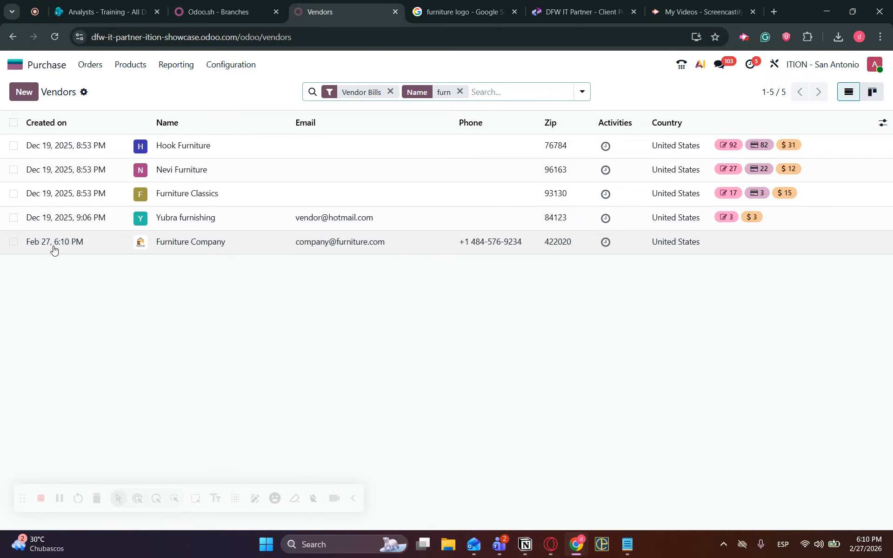
{"action": "left_click", "coordinate": [278, 251]}
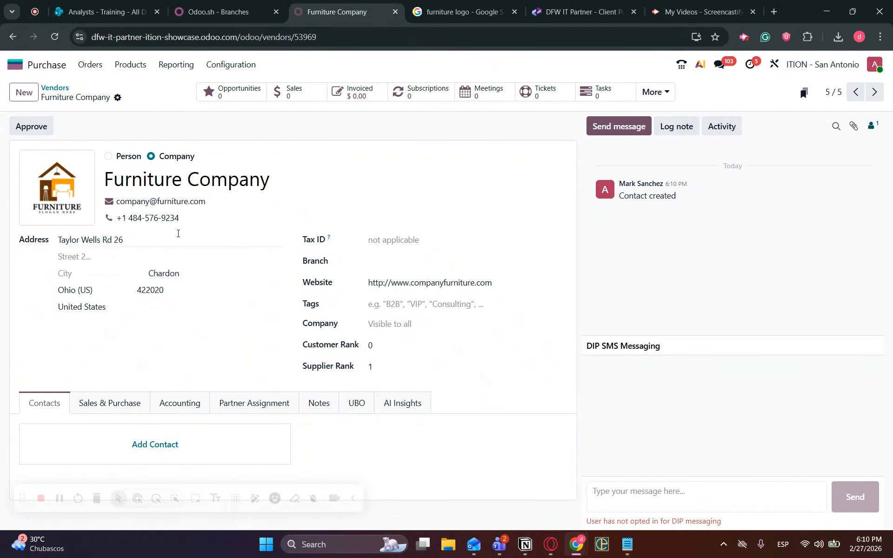
Enter 'Apt 45' in the Street 2 field and save the vendor.
{"action": "triple_click", "coordinate": [67, 240]}
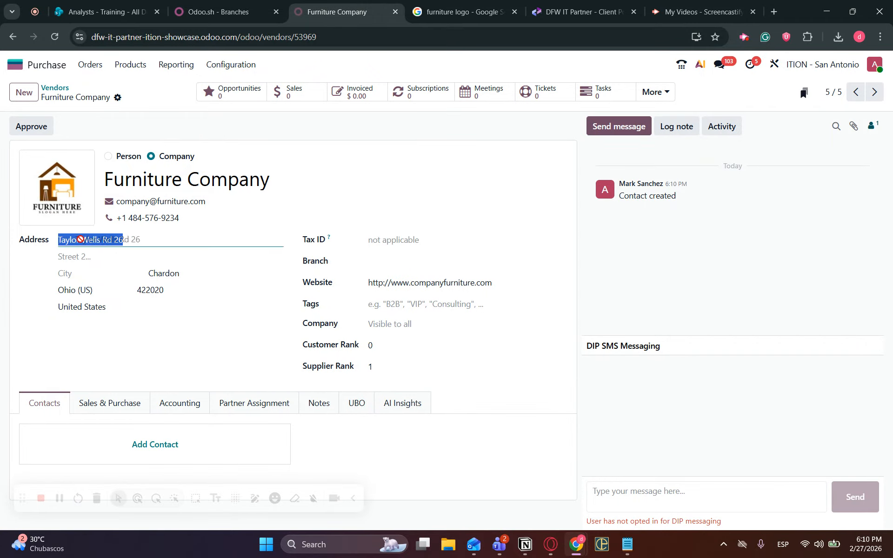
{"action": "left_click", "coordinate": [140, 242]}
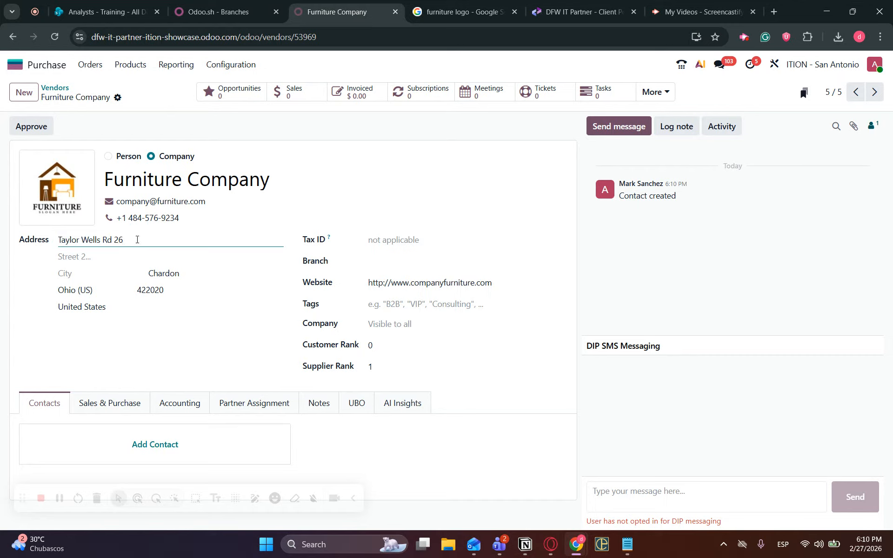
{"action": "left_click", "coordinate": [112, 256]}
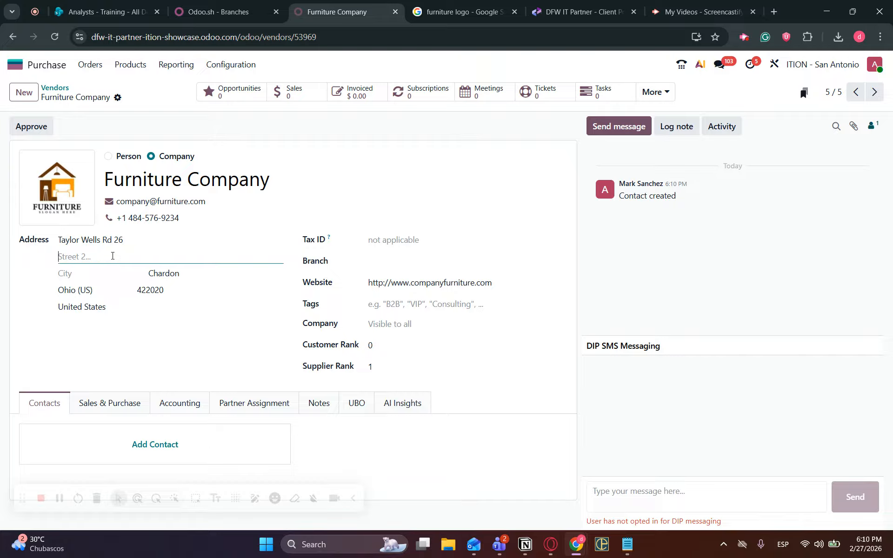
{"action": "type", "text": "B"}
{"action": "key", "text": "BackSpace"}
{"action": "type", "text": "Apt 45"}
{"action": "left_click", "coordinate": [137, 97]}
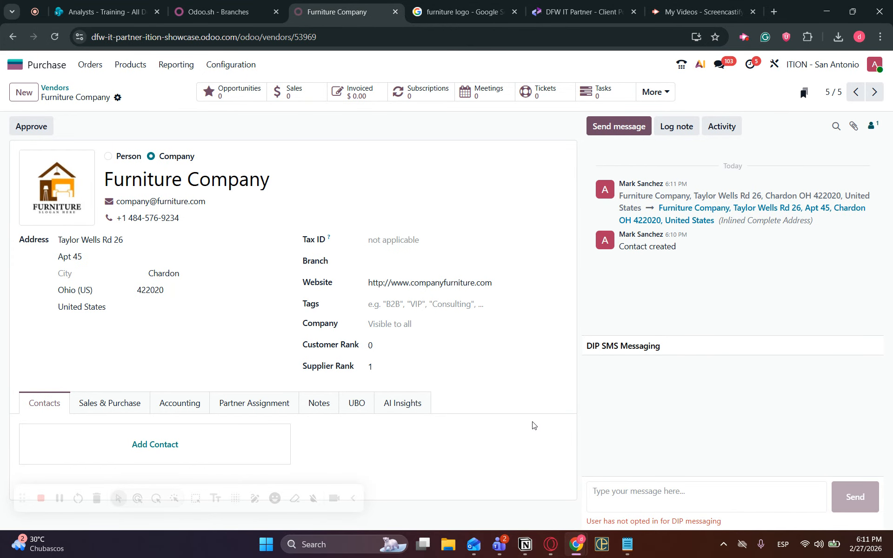
{"action": "left_click", "coordinate": [627, 544]}
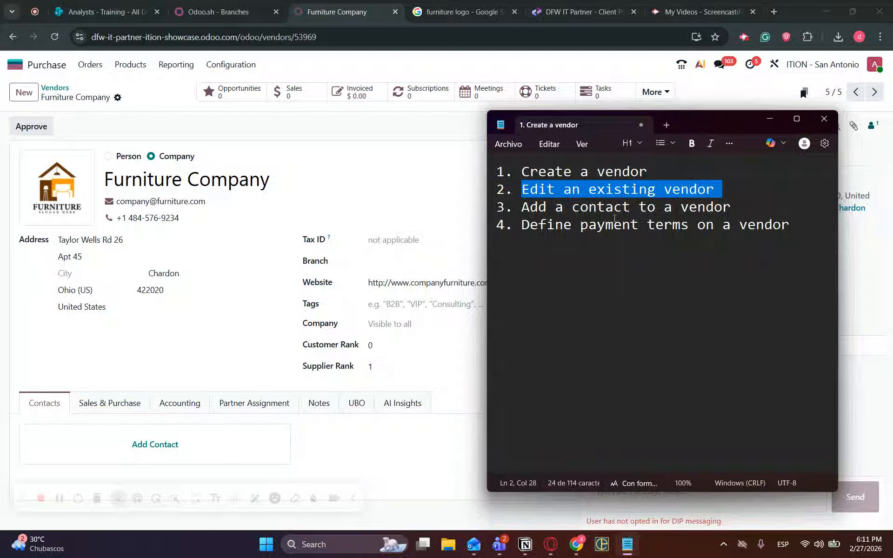
{"action": "left_click_drag", "start_coordinate": [745, 216], "coordinate": [527, 212]}
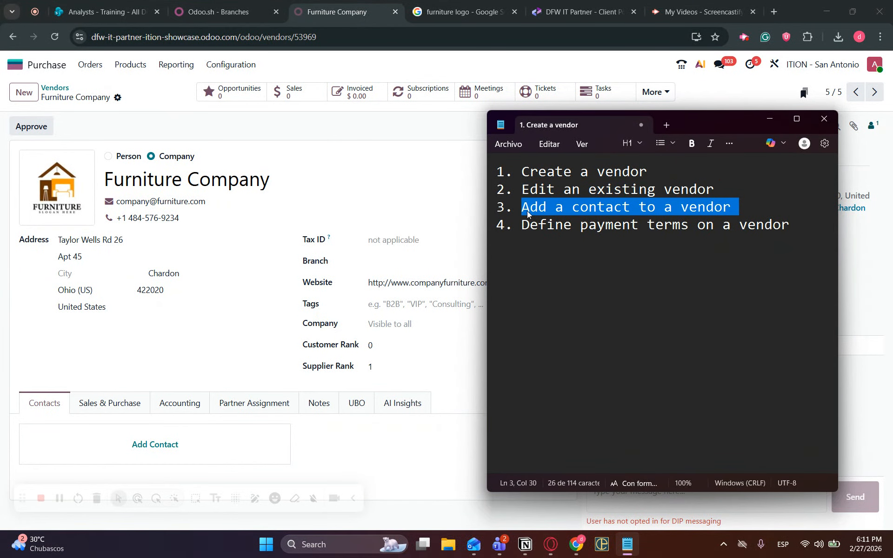
{"action": "left_click", "coordinate": [769, 120]}
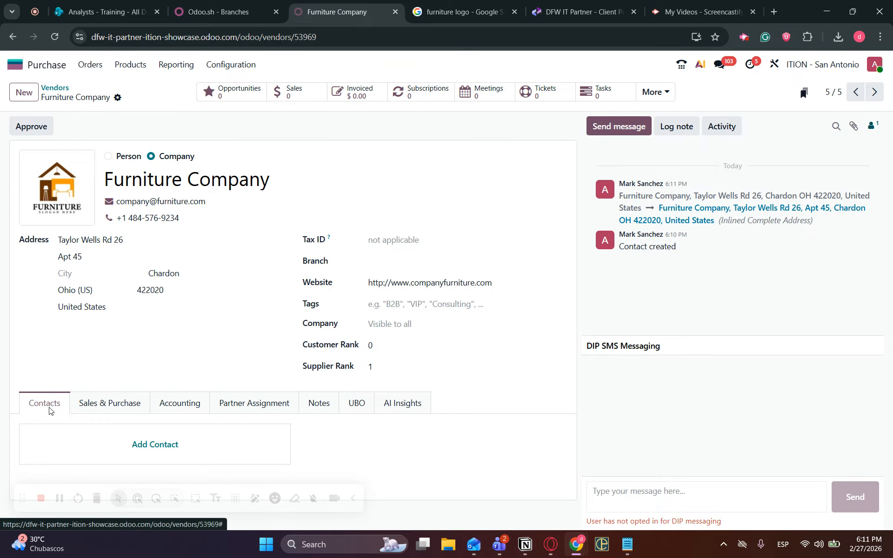
Open Add Contact, try the Invoice, Delivery and Other types, then settle on Contact.
{"action": "left_click", "coordinate": [154, 445]}
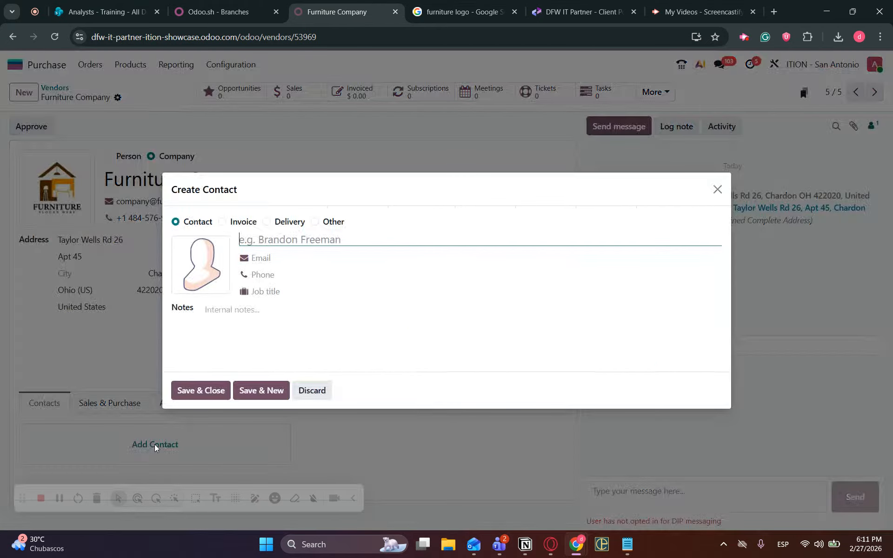
{"action": "left_click", "coordinate": [223, 221]}
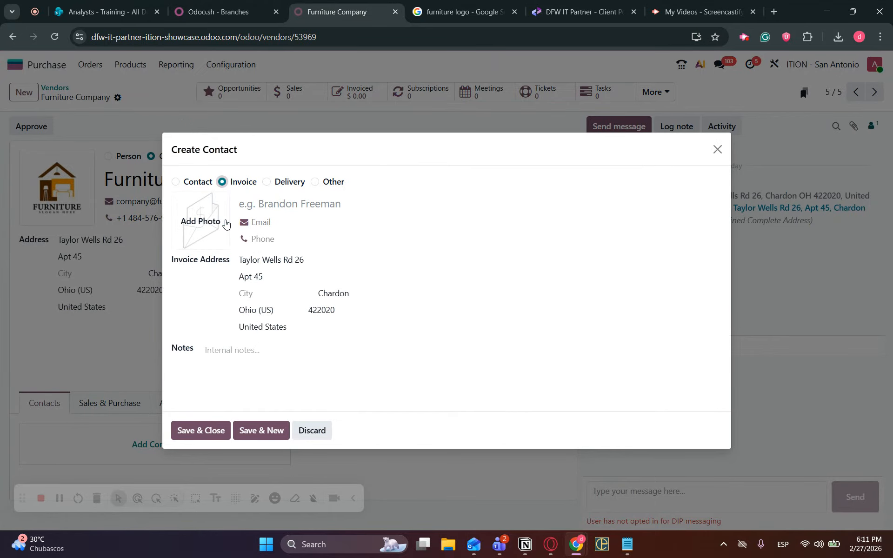
{"action": "left_click", "coordinate": [267, 183]}
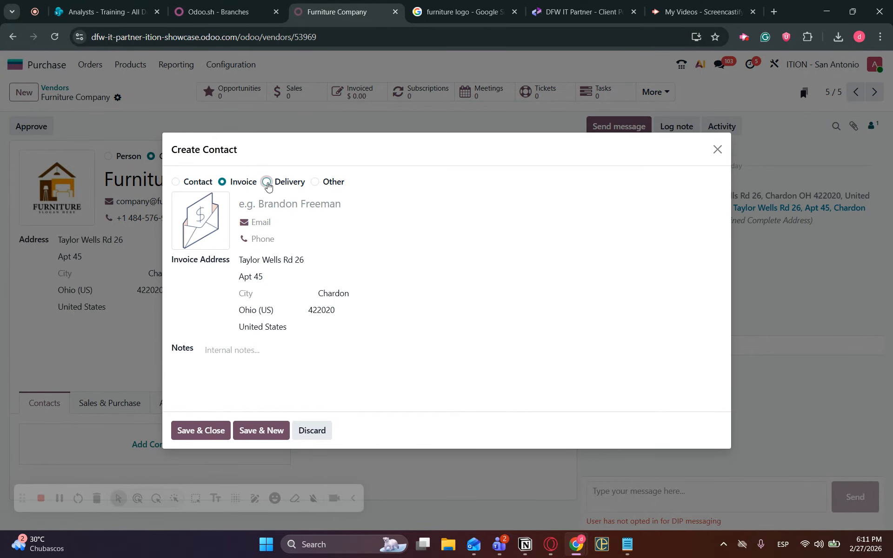
{"action": "left_click", "coordinate": [315, 182]}
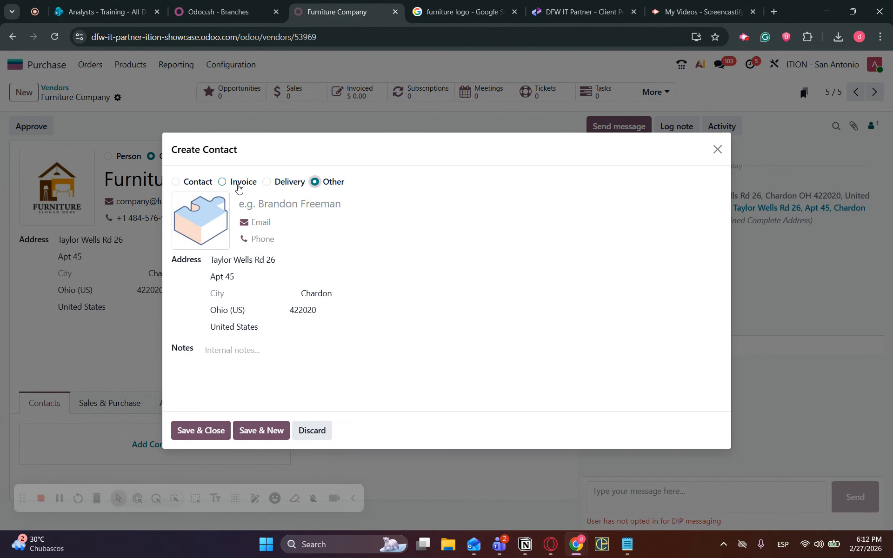
{"action": "left_click", "coordinate": [224, 182]}
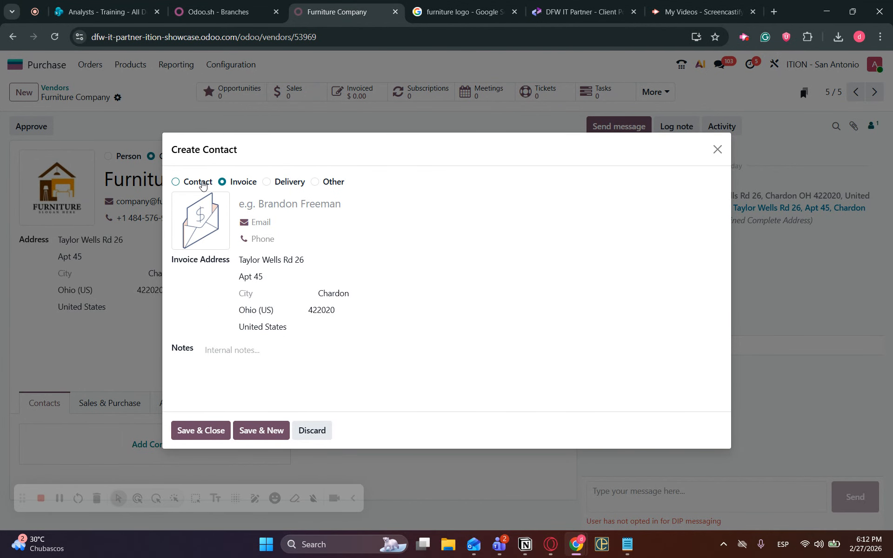
{"action": "left_click", "coordinate": [199, 183]}
{"action": "left_click", "coordinate": [295, 241]}
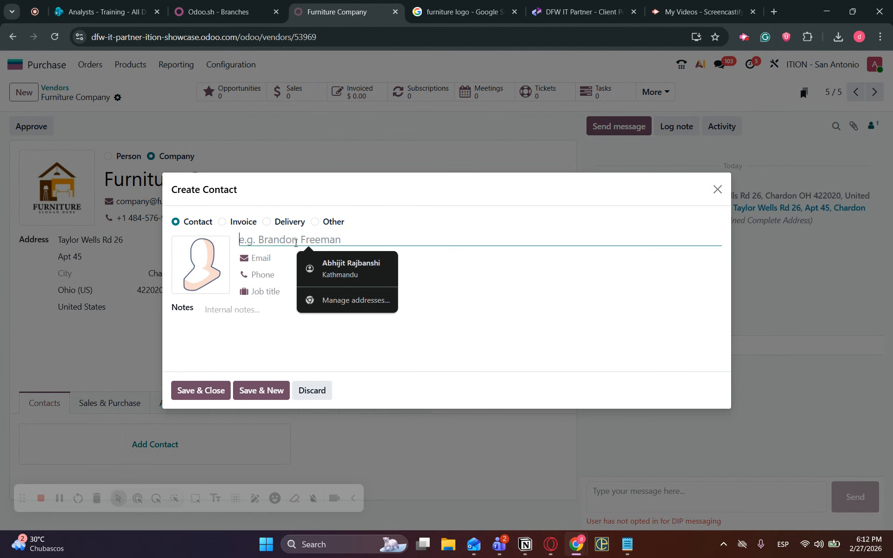
Enter the contact's name, e-mail, phone and job title 'Sales guy', then Save & Close.
{"action": "type", "text": "John Sales Furni"}
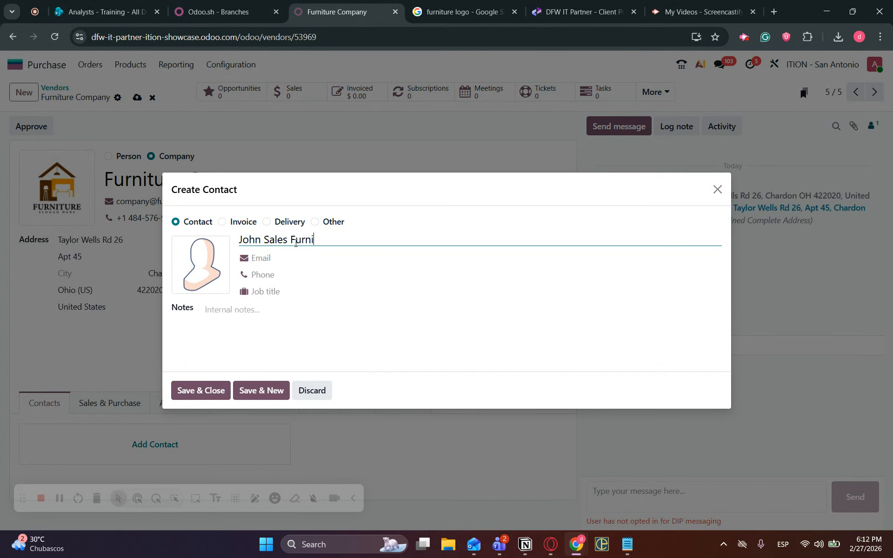
{"action": "type", "text": "ture Guy"}
{"action": "left_click", "coordinate": [302, 258]}
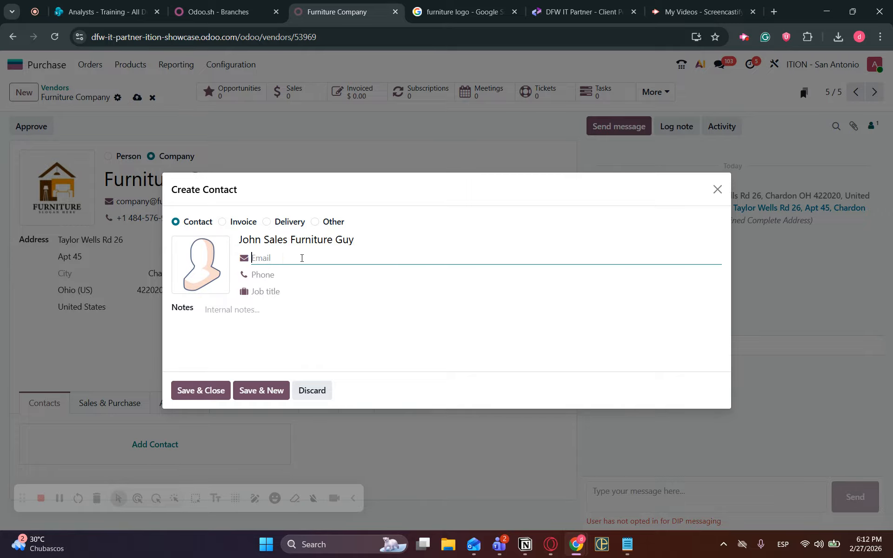
{"action": "key", "text": "Tab"}
{"action": "type", "text": "555261"}
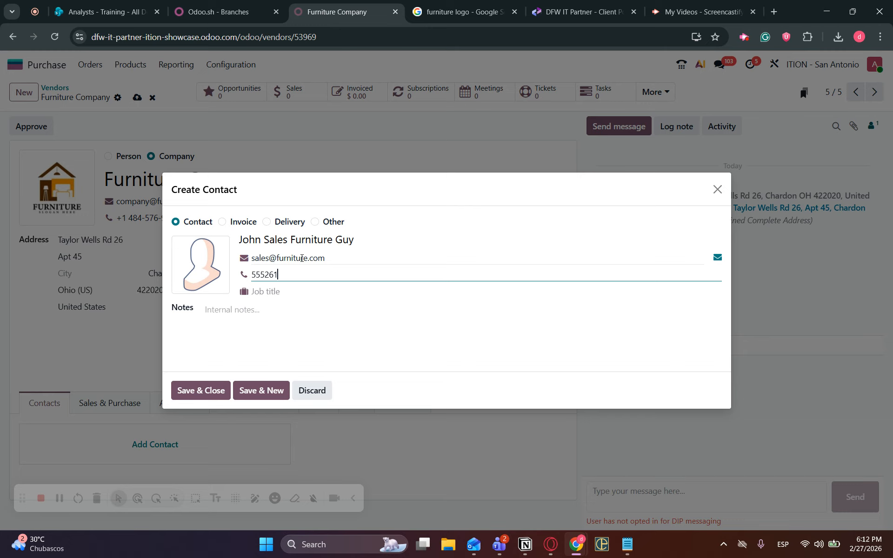
{"action": "type", "text": "3498"}
{"action": "left_click", "coordinate": [295, 293]}
{"action": "type", "text": "Sales guy"}
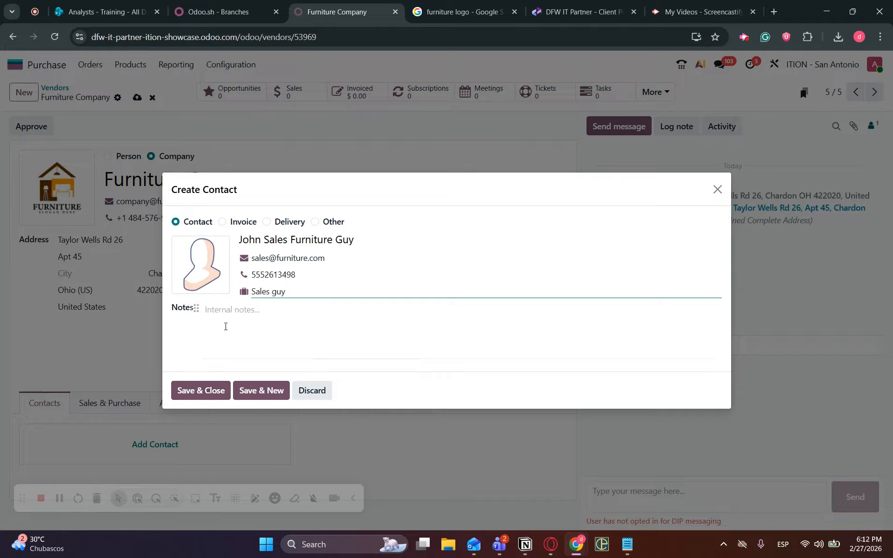
{"action": "left_click", "coordinate": [205, 392]}
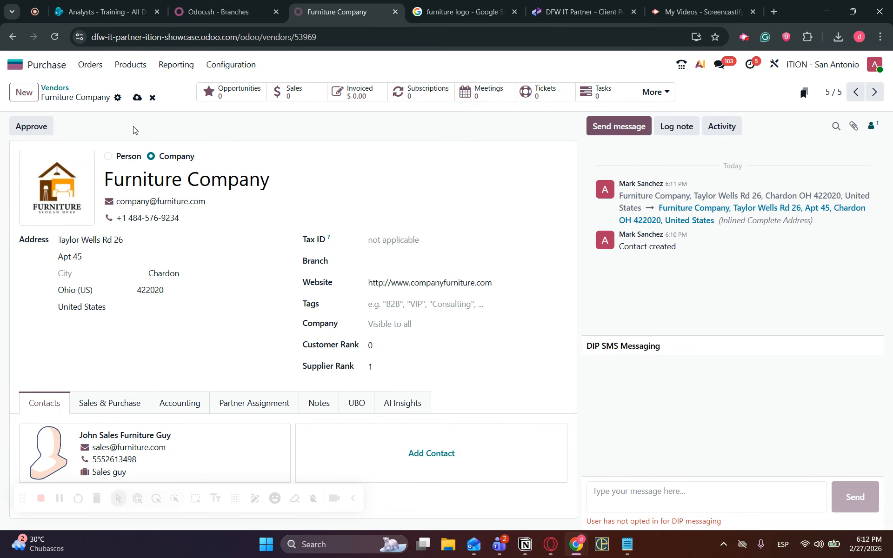
Save the vendor, then list vendors matching 'furn' in Kanban view.
{"action": "left_click", "coordinate": [137, 98]}
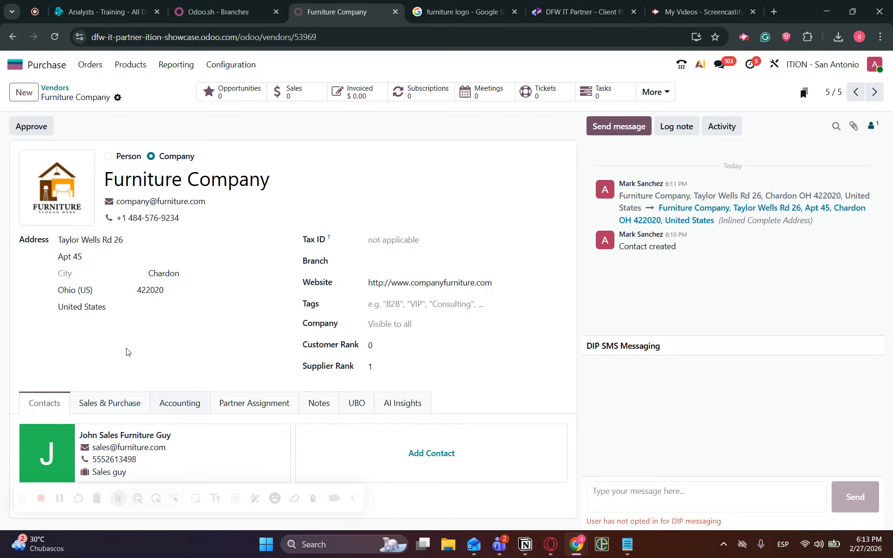
{"action": "left_click", "coordinate": [100, 68]}
{"action": "left_click", "coordinate": [105, 135]}
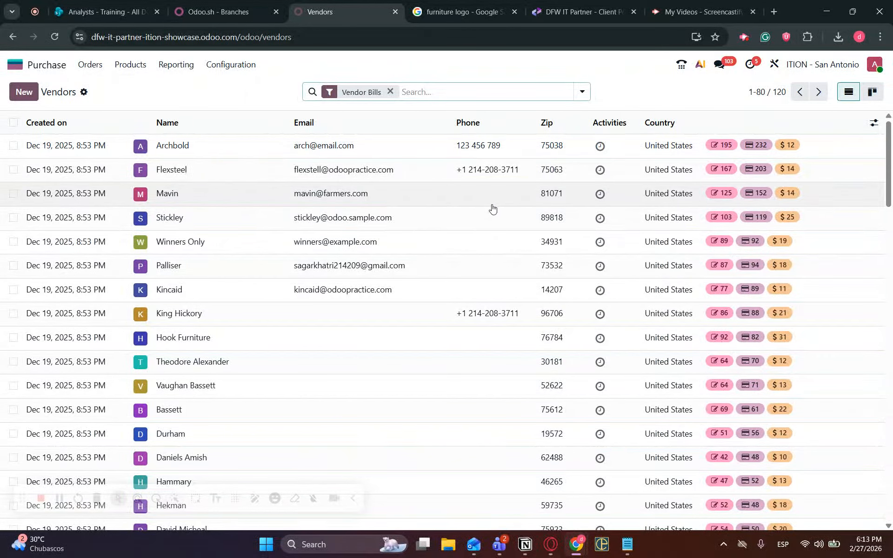
{"action": "type", "text": "furn"}
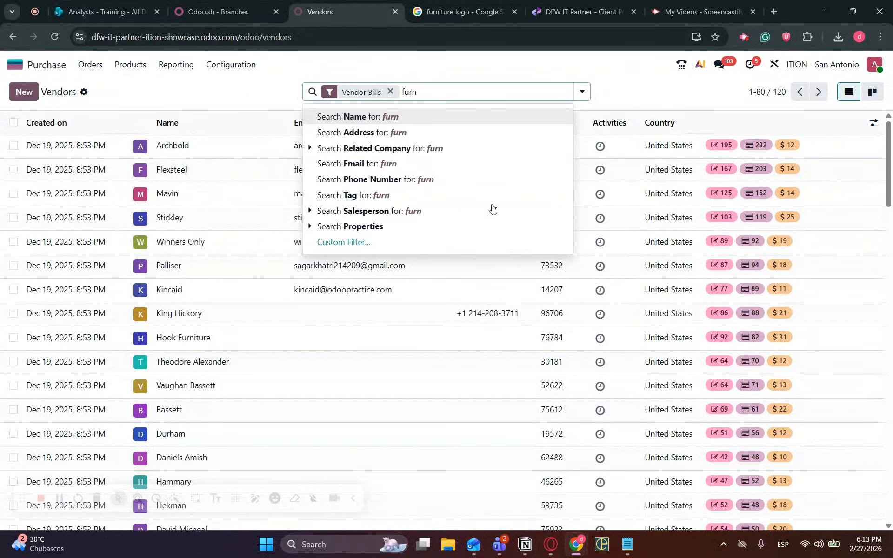
{"action": "key", "text": "Return"}
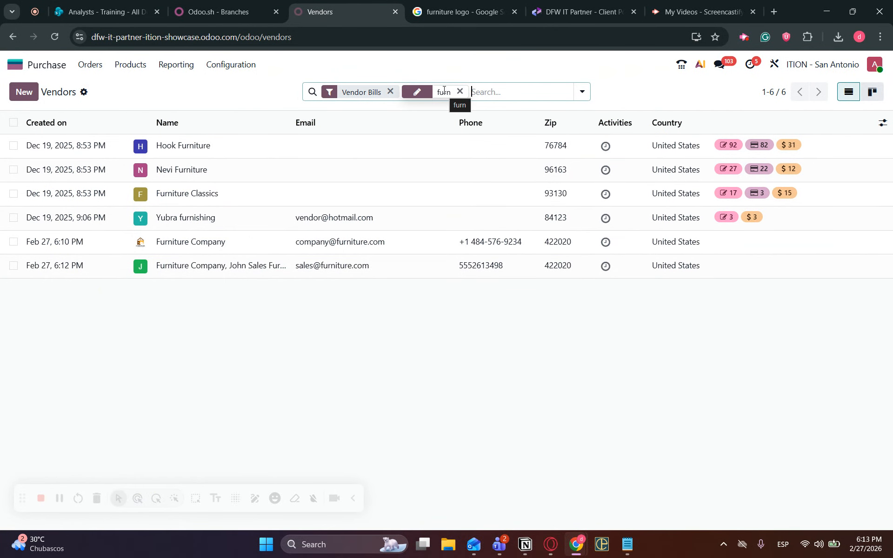
{"action": "left_click", "coordinate": [872, 92]}
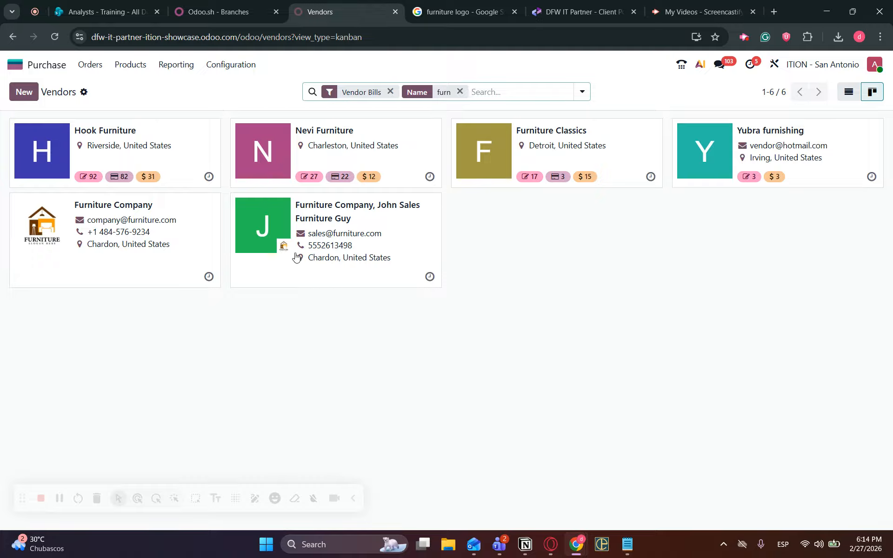
{"action": "left_click", "coordinate": [628, 543]}
{"action": "left_click_drag", "start_coordinate": [796, 227], "coordinate": [522, 228]}
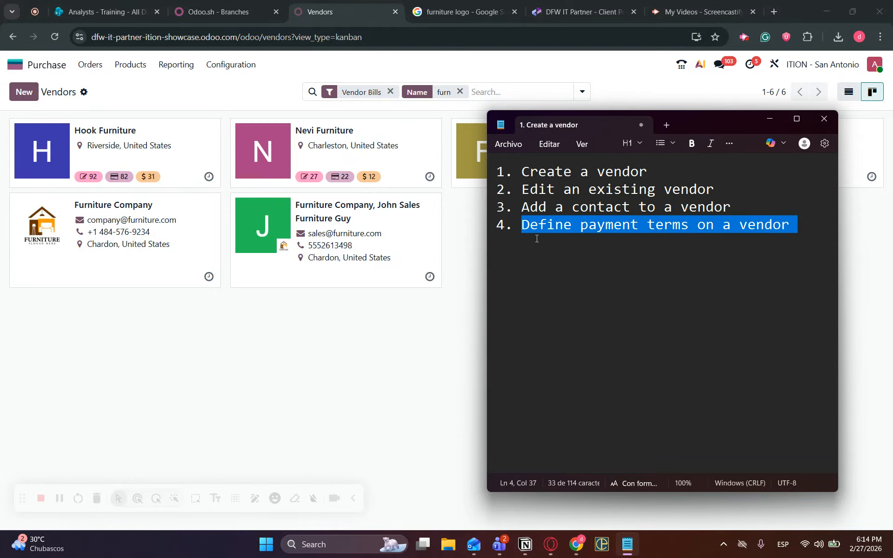
{"action": "left_click", "coordinate": [780, 119]}
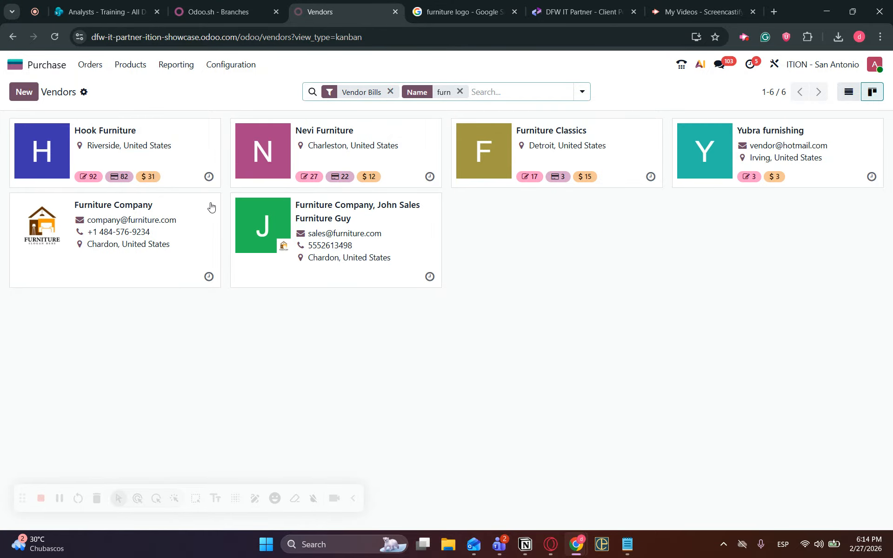
Give Furniture Company 30 Days sales payment terms under Sales & Purchase and save.
{"action": "left_click", "coordinate": [137, 210]}
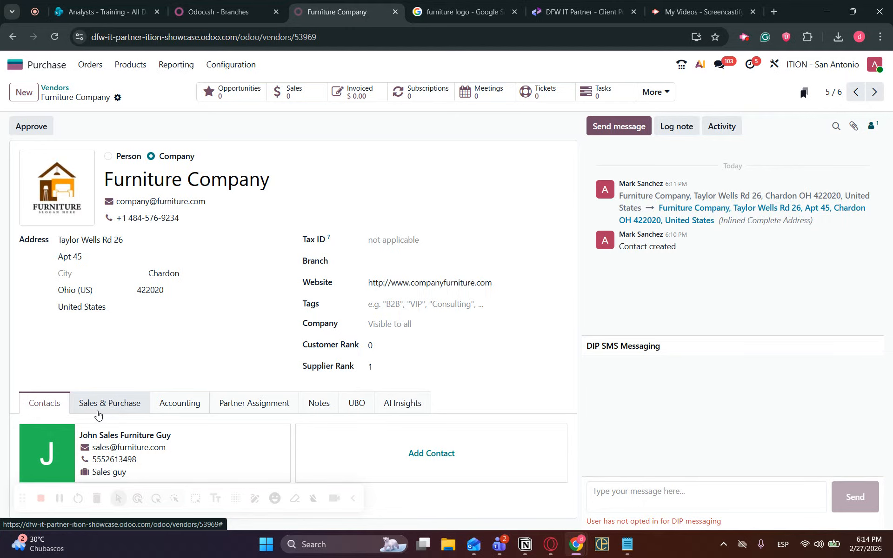
{"action": "left_click", "coordinate": [115, 408]}
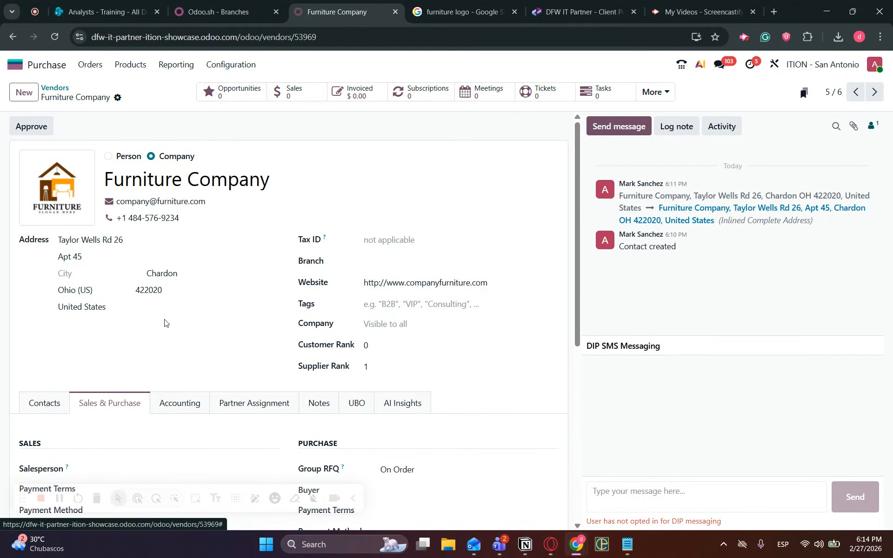
{"action": "scroll", "coordinate": [164, 323], "scroll_direction": "down", "scroll_amount": 5}
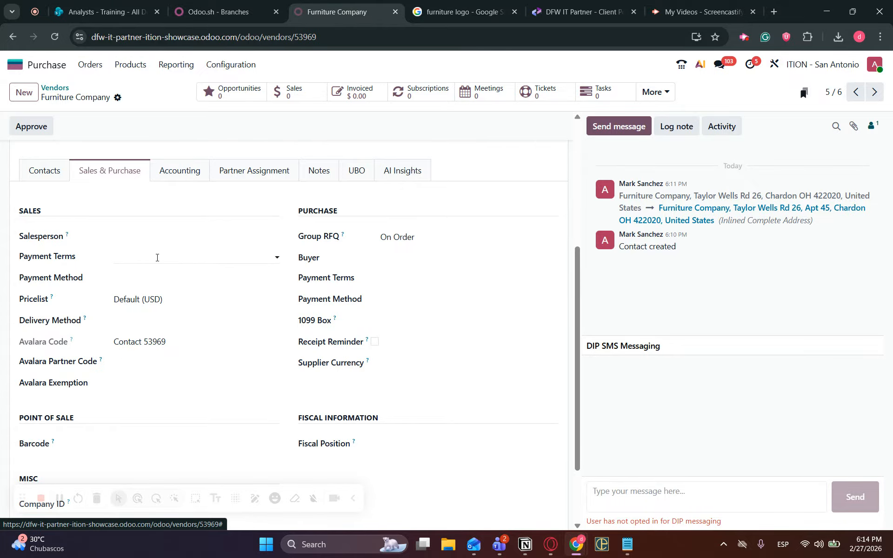
{"action": "left_click", "coordinate": [157, 258]}
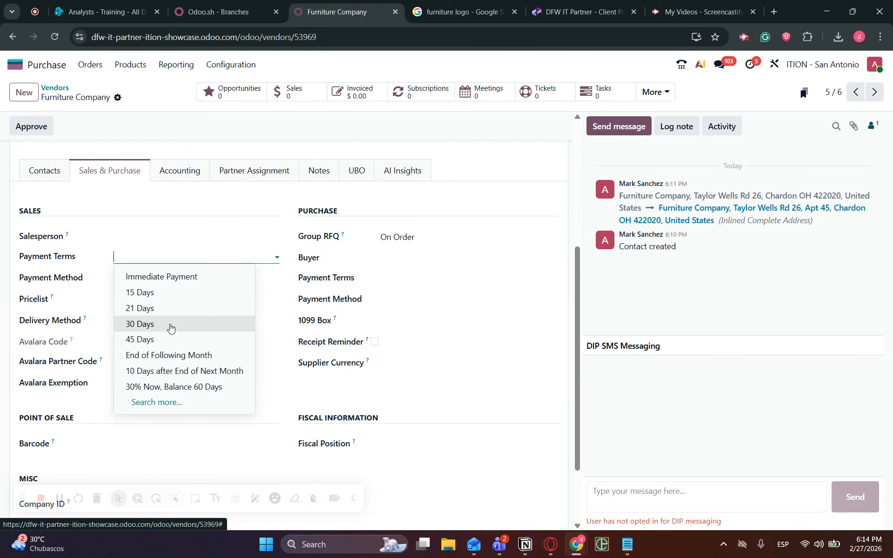
{"action": "left_click", "coordinate": [170, 326]}
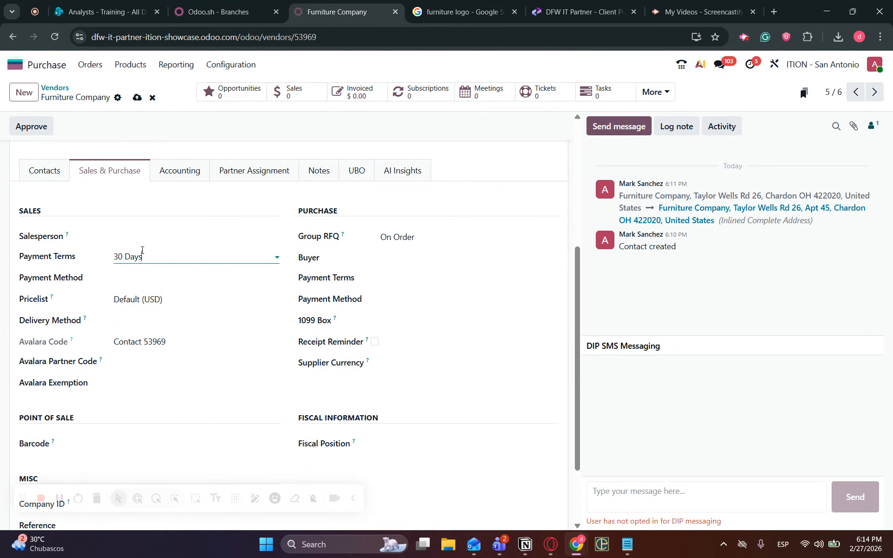
{"action": "left_click", "coordinate": [137, 97]}
{"action": "scroll", "coordinate": [220, 271], "scroll_direction": "up", "scroll_amount": 5}
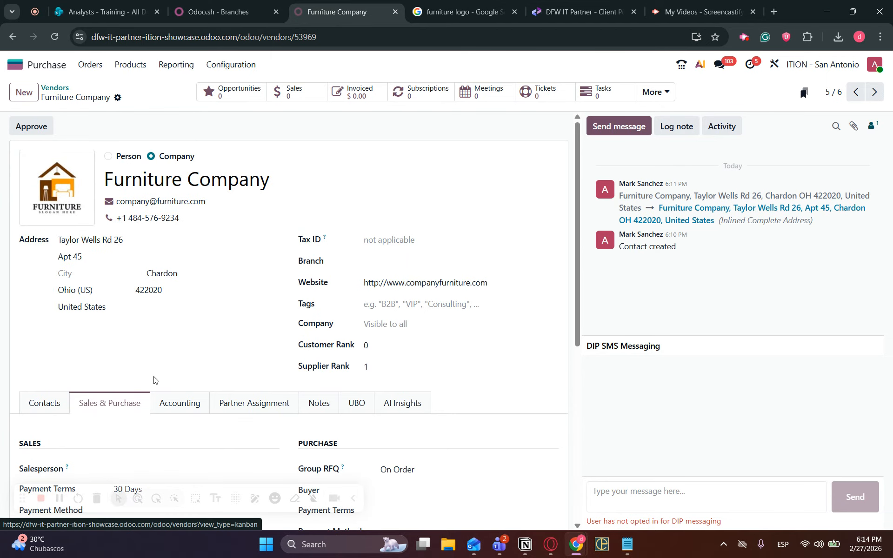
Delete 30 Days from Furniture Company's Payment Terms field, leaving it blank, and save.
{"action": "scroll", "coordinate": [177, 353], "scroll_direction": "down", "scroll_amount": 1}
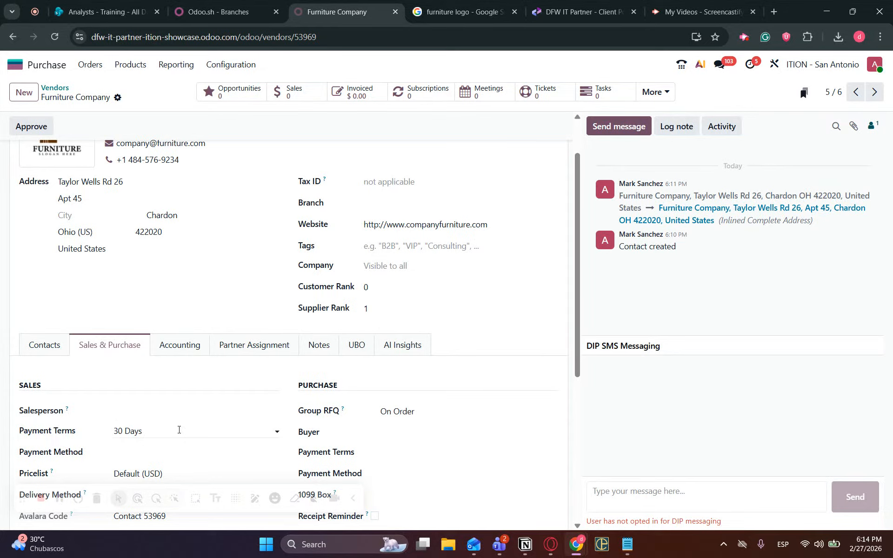
{"action": "left_click", "coordinate": [179, 430]}
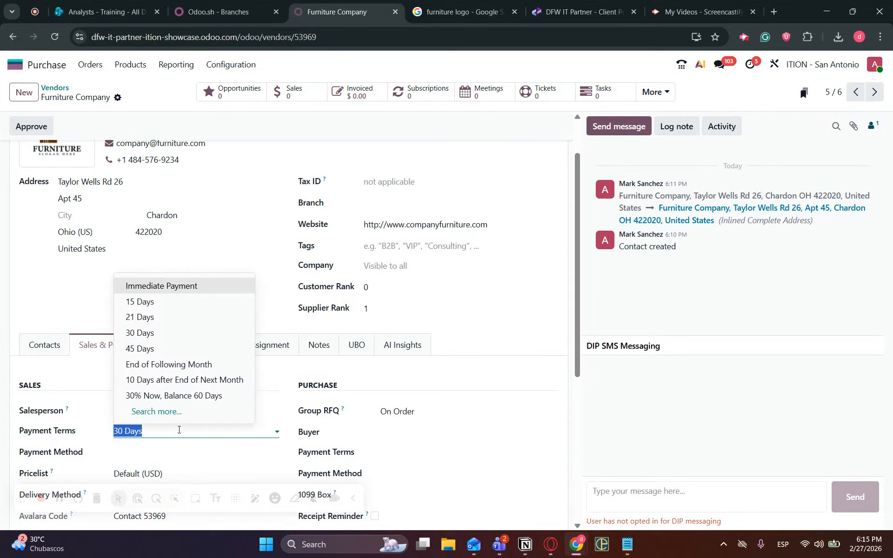
{"action": "key", "text": "BackSpace"}
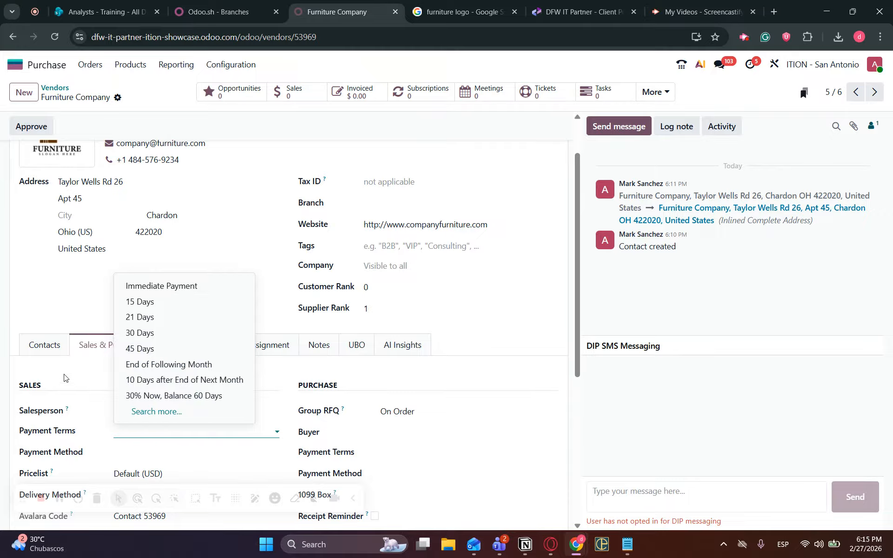
{"action": "left_click", "coordinate": [64, 378]}
{"action": "left_click", "coordinate": [137, 97]}
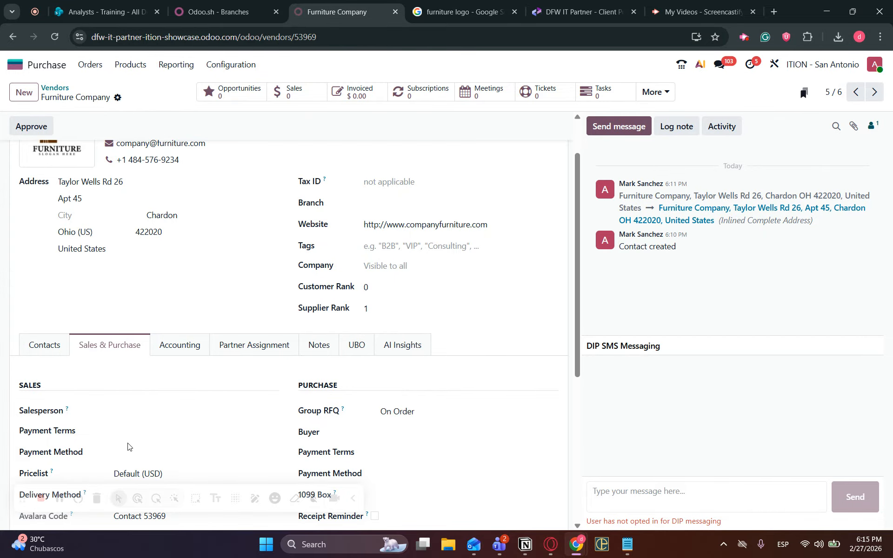
{"action": "scroll", "coordinate": [160, 306], "scroll_direction": "up", "scroll_amount": 2}
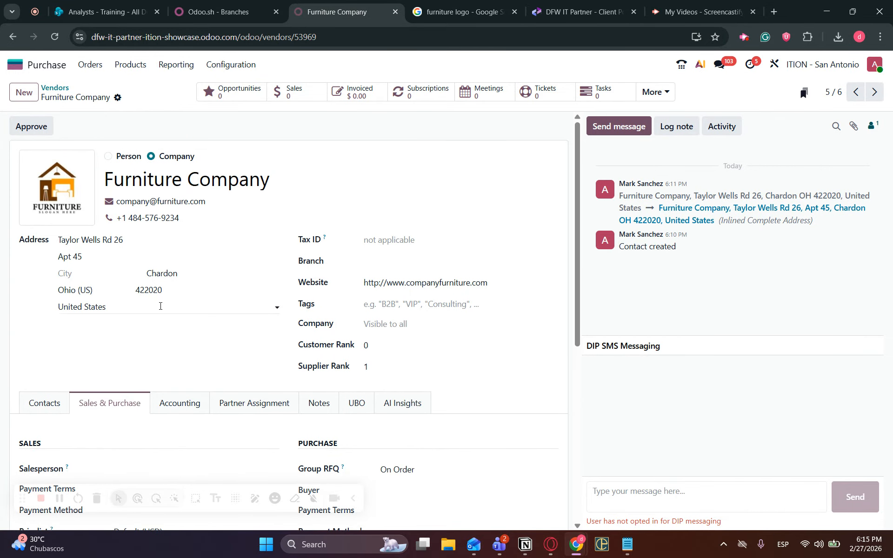